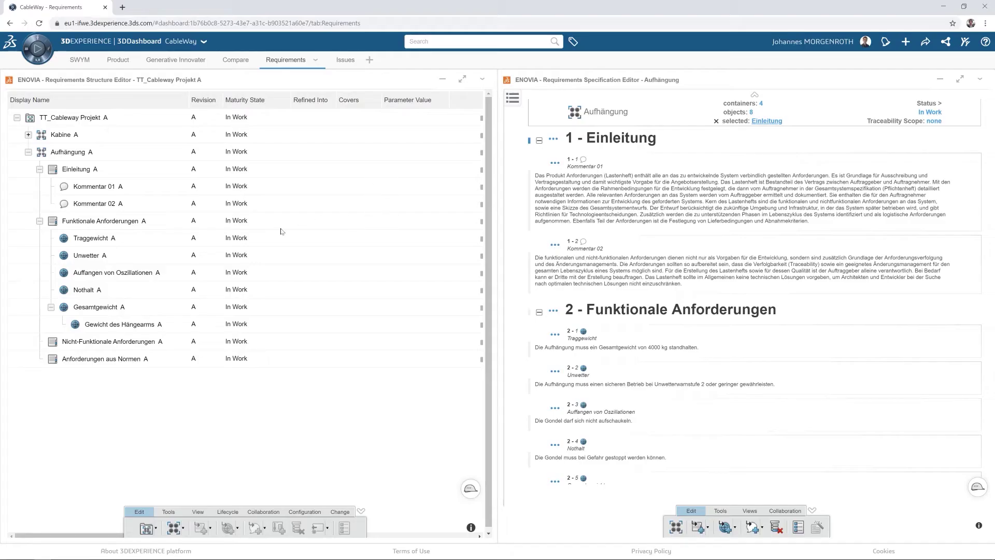
Show requirement 2-5.1 'Gewicht des Hängearms A', which limits the arm's weight to under 400 kg
click(119, 324)
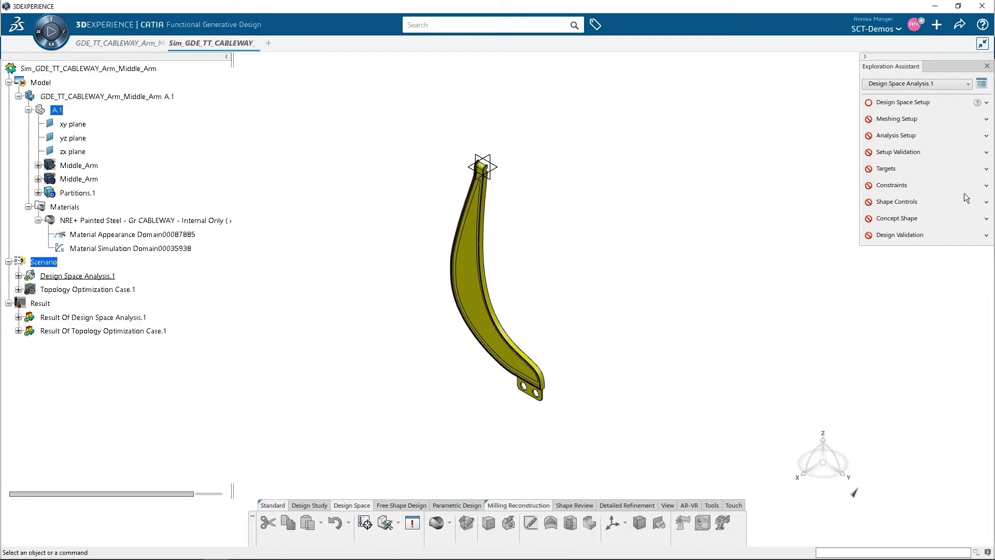
Set the Partitions.1 body as the study's design space
click(933, 104)
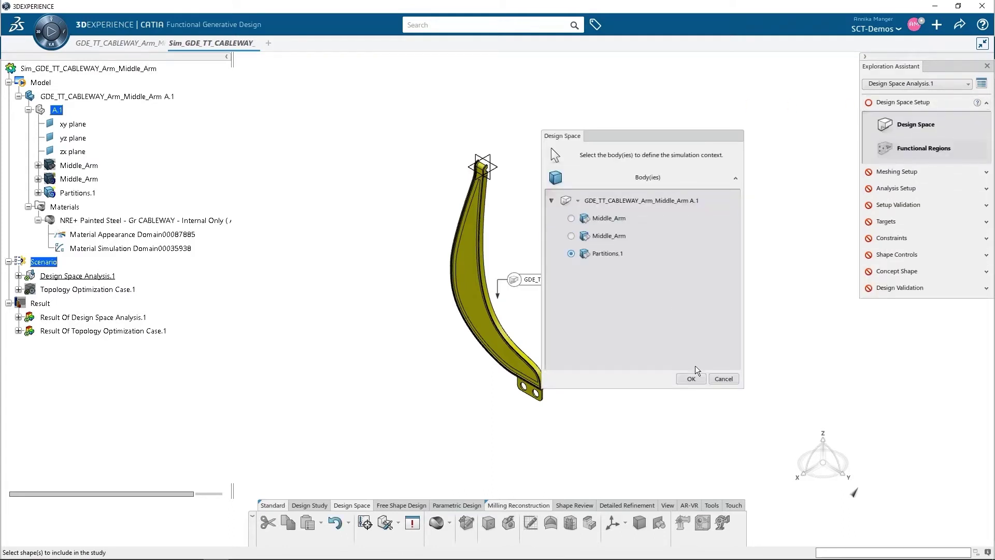
click(692, 379)
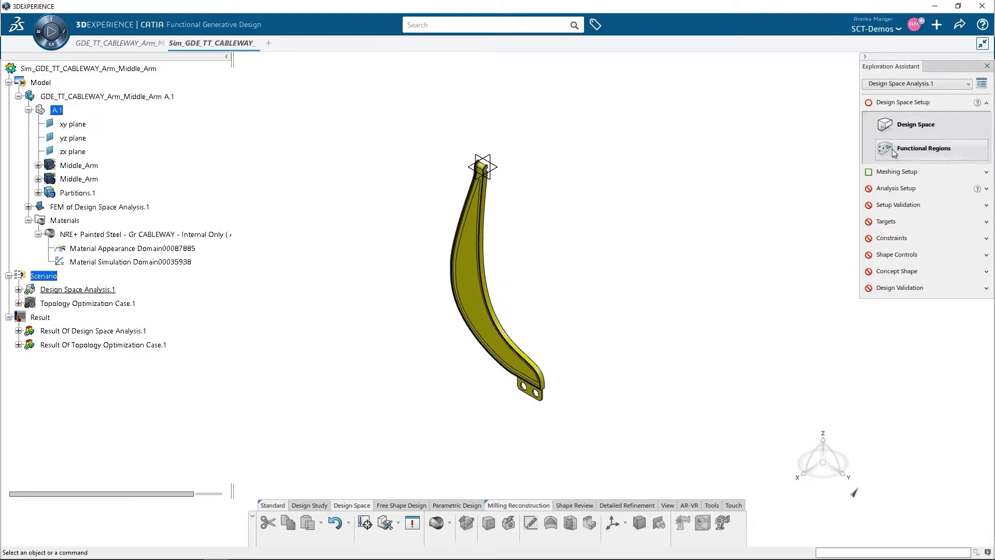
scroll(405, 323, up, 5)
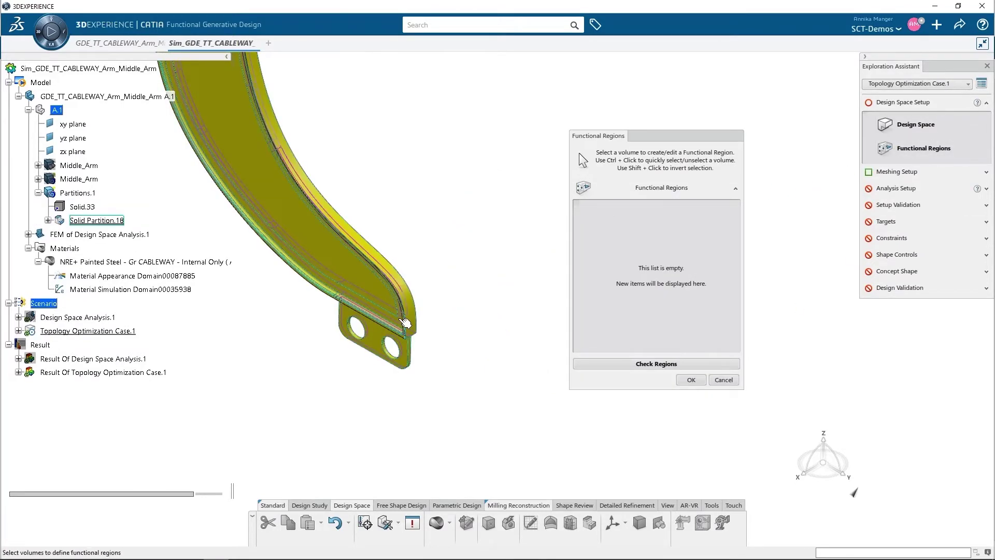
Add a functional region from the partition volume and inspect the 20mm-meshed arm
click(405, 323)
middle_drag(409, 162, 539, 363)
click(691, 380)
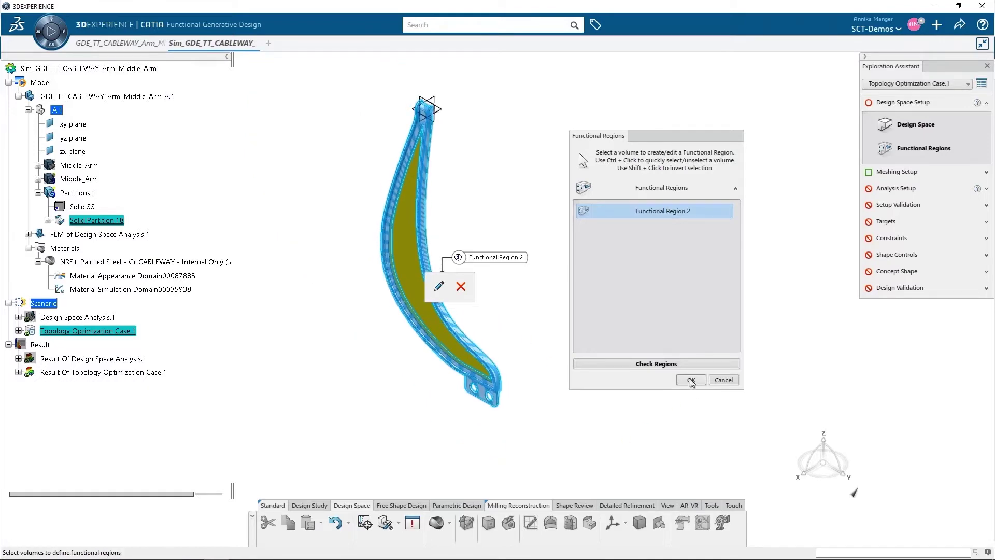
mouse_move(378, 363)
middle_down()
mouse_move(428, 348)
mouse_move(678, 407)
middle_up()
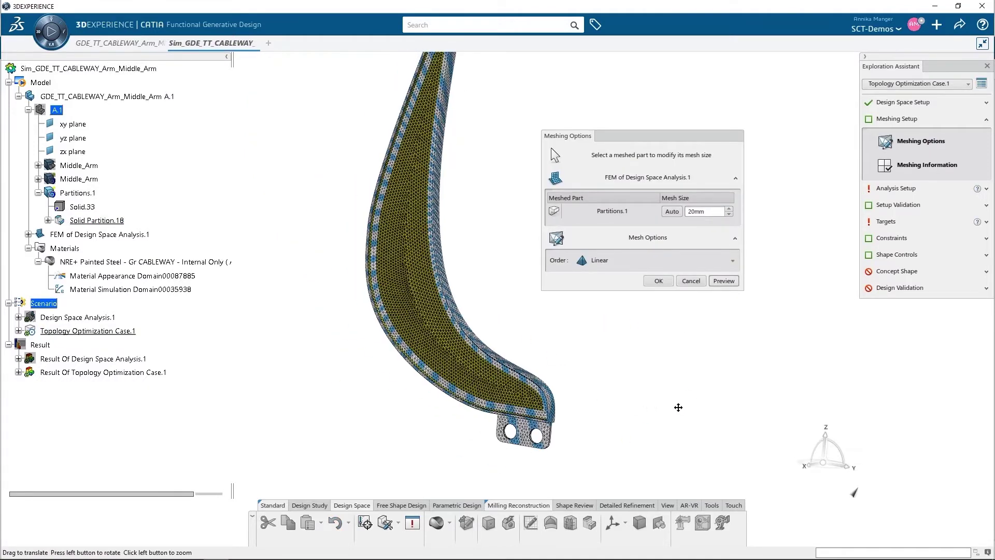
Accept the 20mm mesh and review the existing Force.1 load
click(668, 281)
click(897, 188)
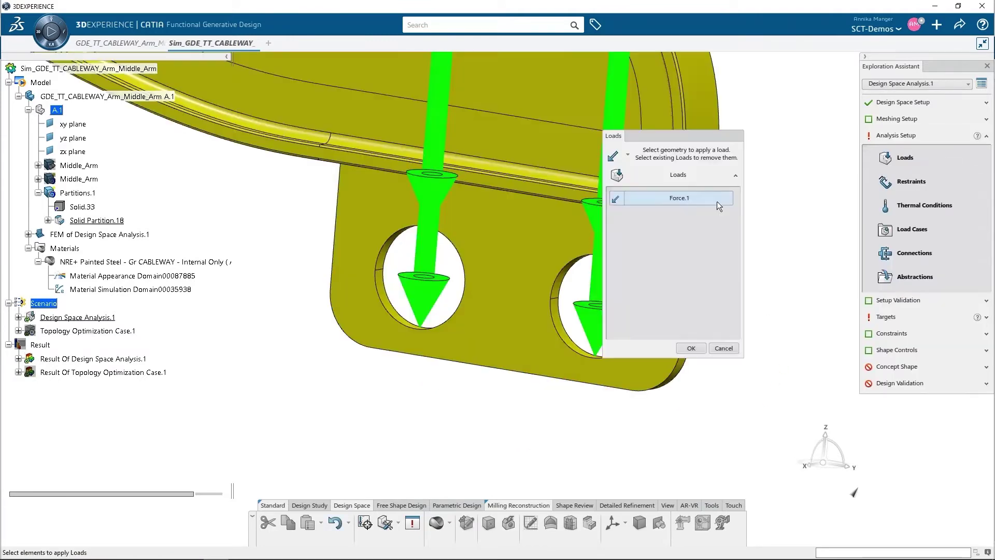
click(691, 347)
mouse_move(723, 200)
middle_down()
mouse_move(719, 326)
mouse_move(524, 280)
mouse_move(186, 234)
middle_up()
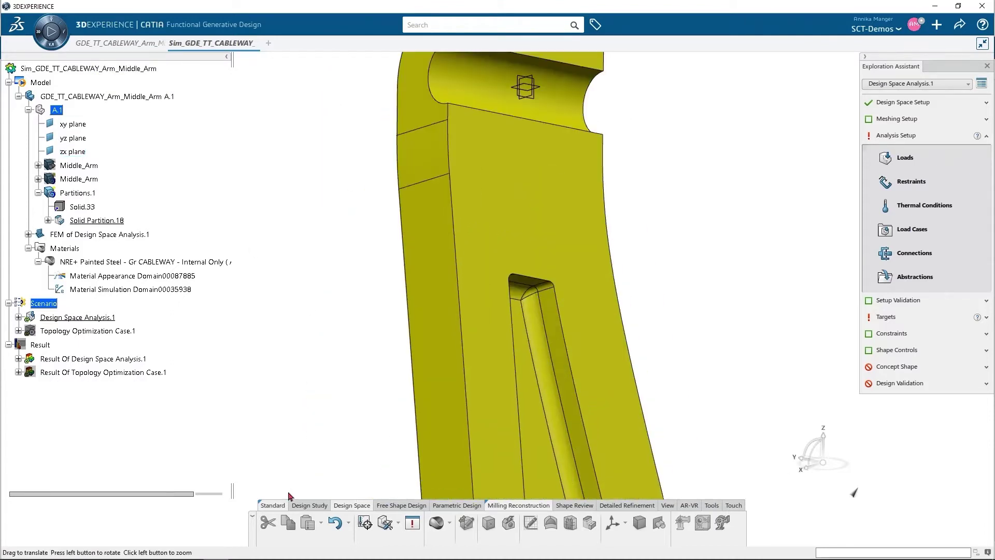
middle_drag(186, 234, 764, 243)
Add a hinge restraint on the bore face at the arm's top
click(632, 158)
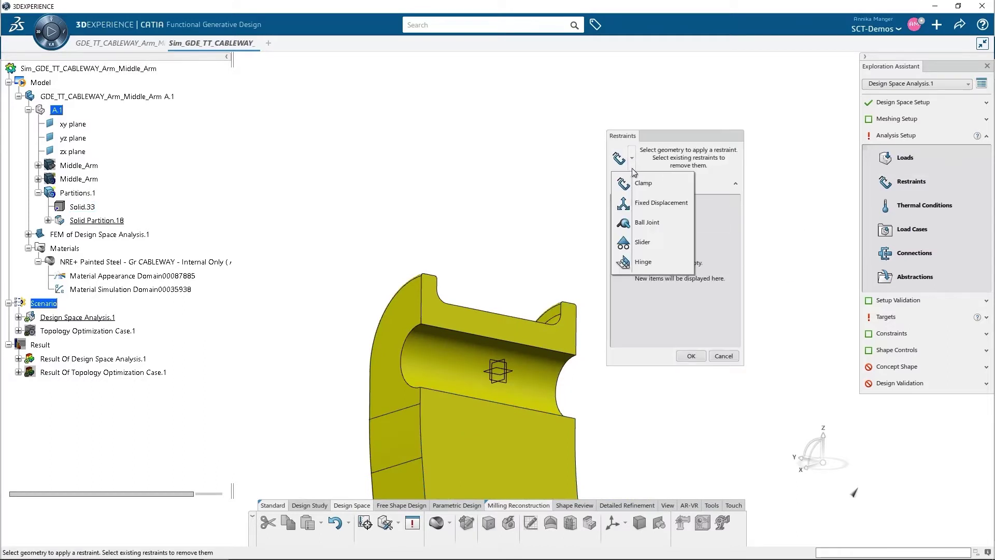
click(637, 263)
click(469, 359)
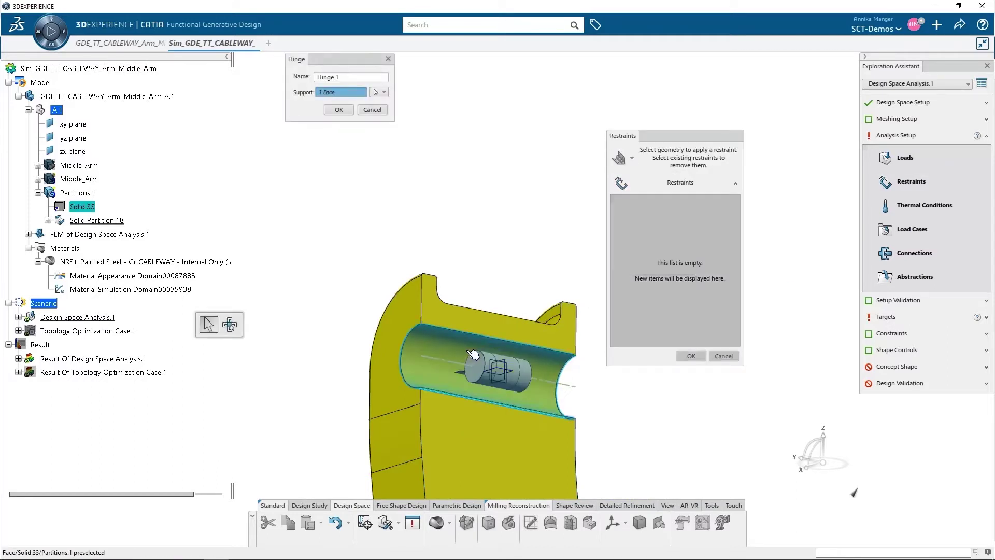
click(339, 109)
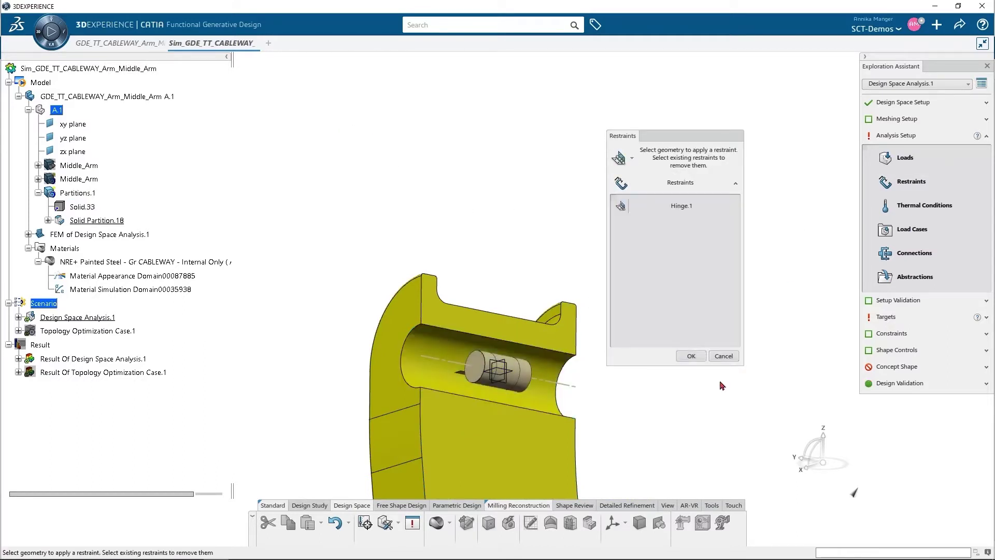
click(690, 356)
Add a fixed displacement restraint locking X translation on the lower faces
click(917, 183)
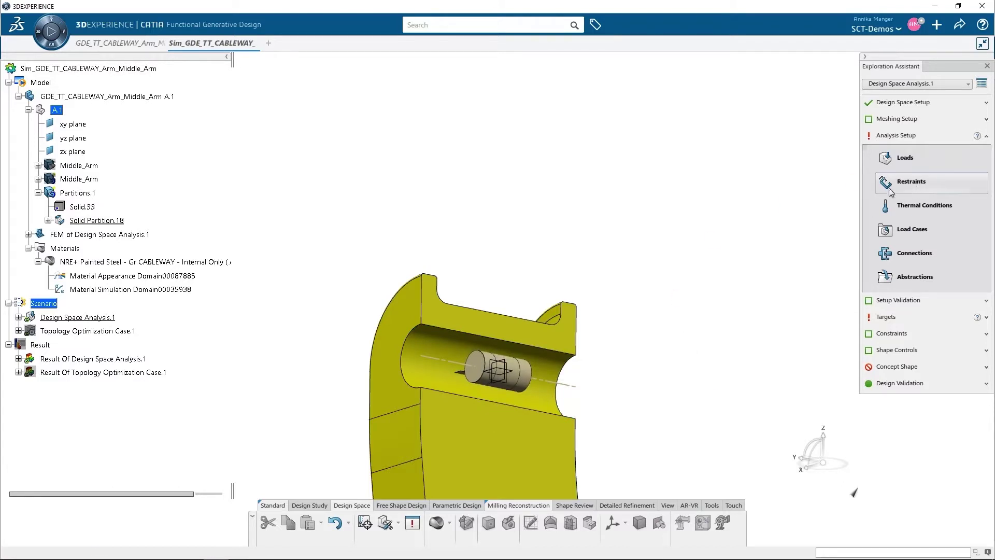
click(632, 162)
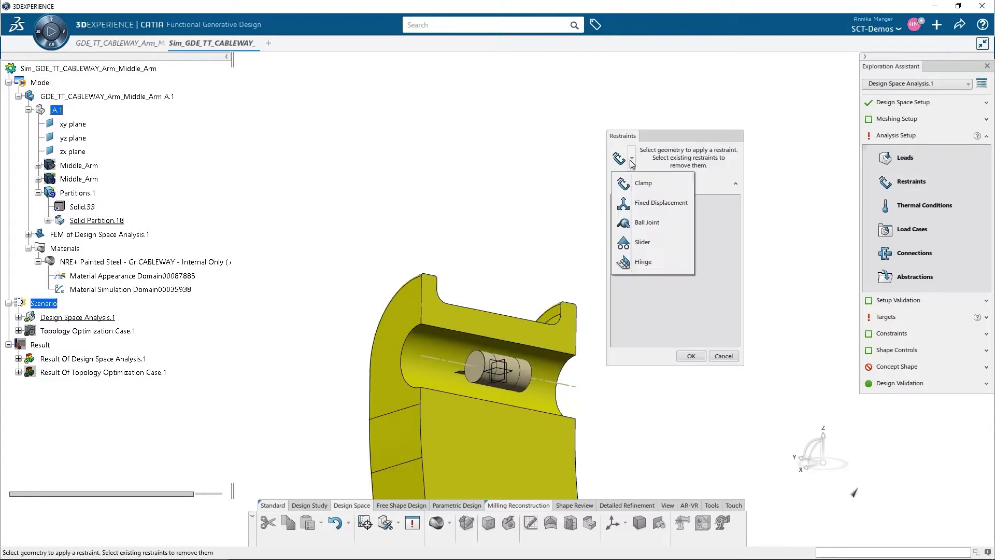
click(630, 203)
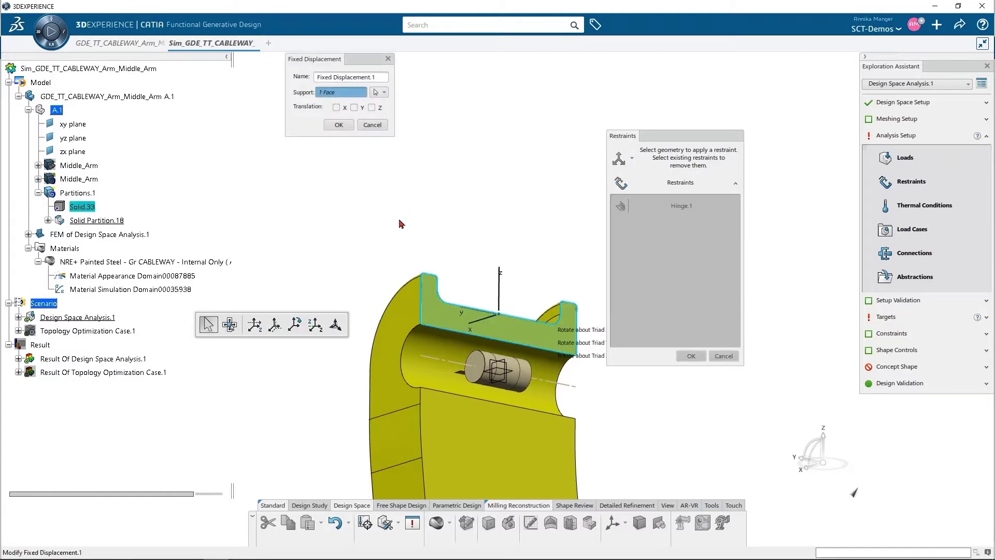
click(548, 435)
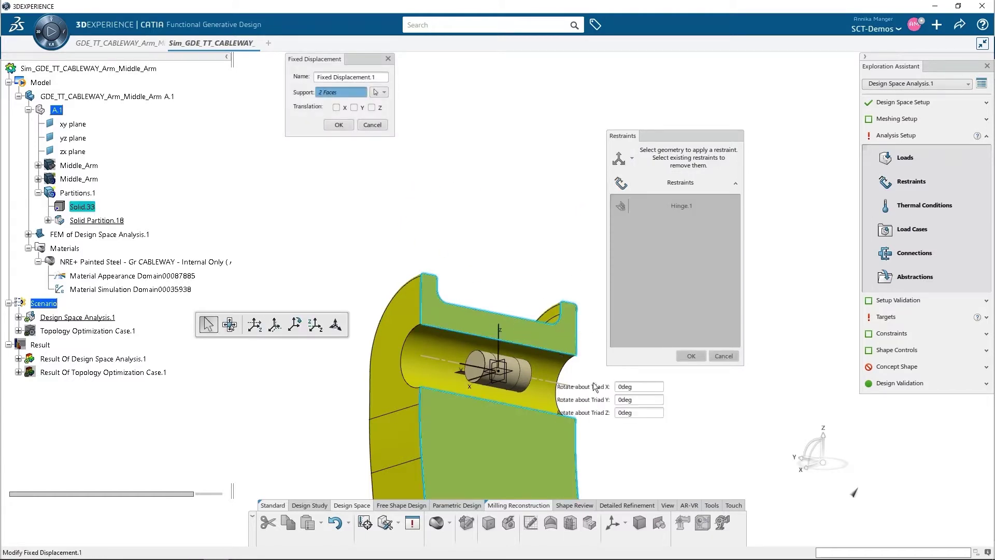
click(336, 108)
click(353, 125)
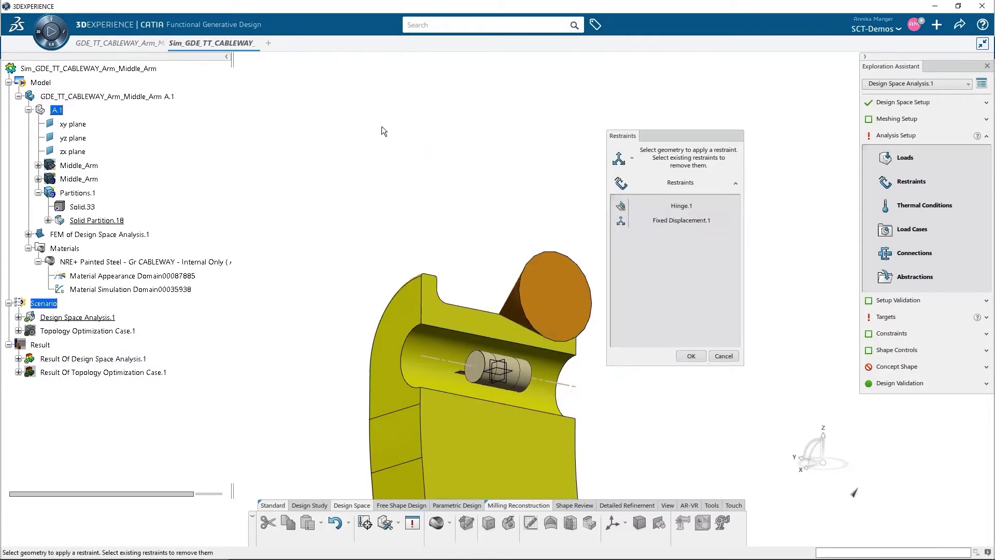
click(692, 356)
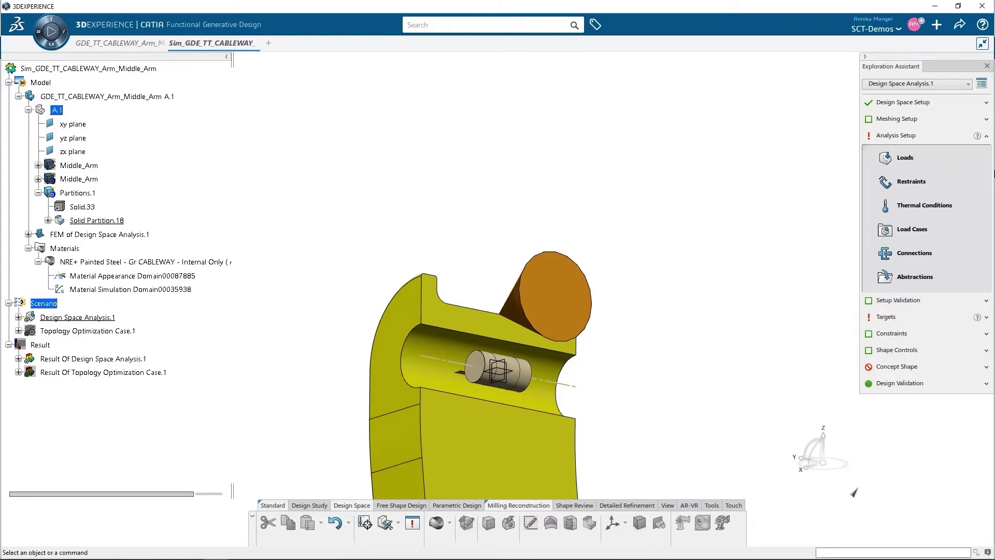
Create a linear load case combining Force.1 with the fixed displacement
click(949, 235)
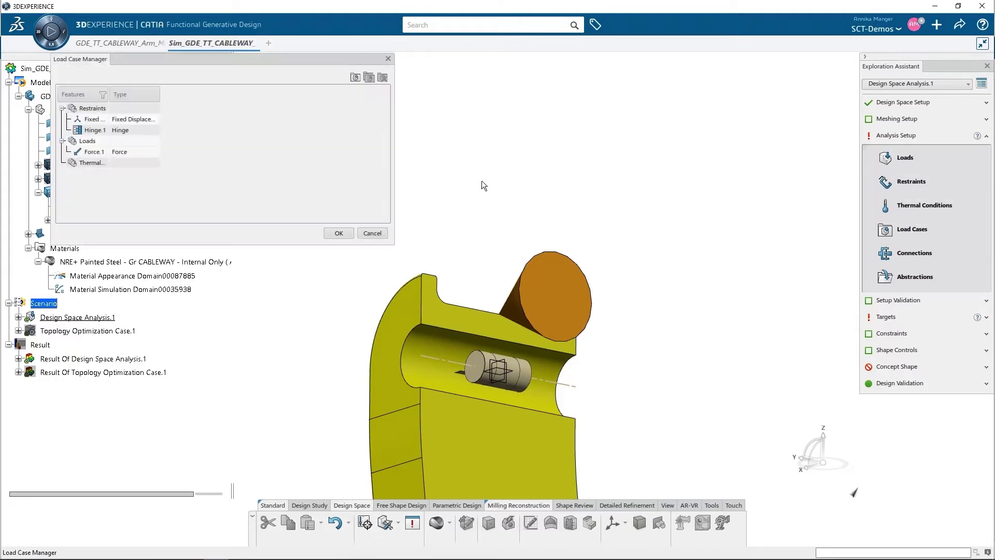
click(357, 75)
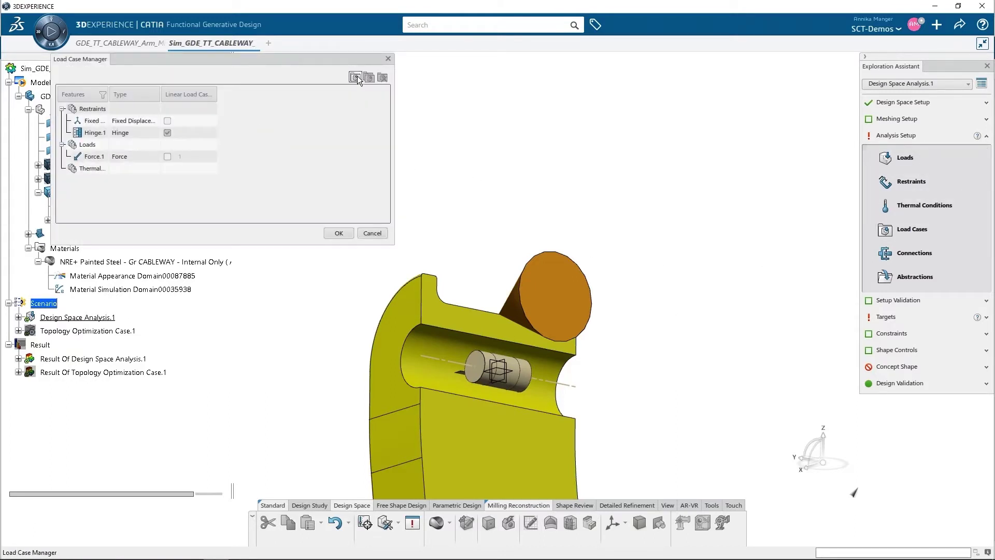
click(167, 156)
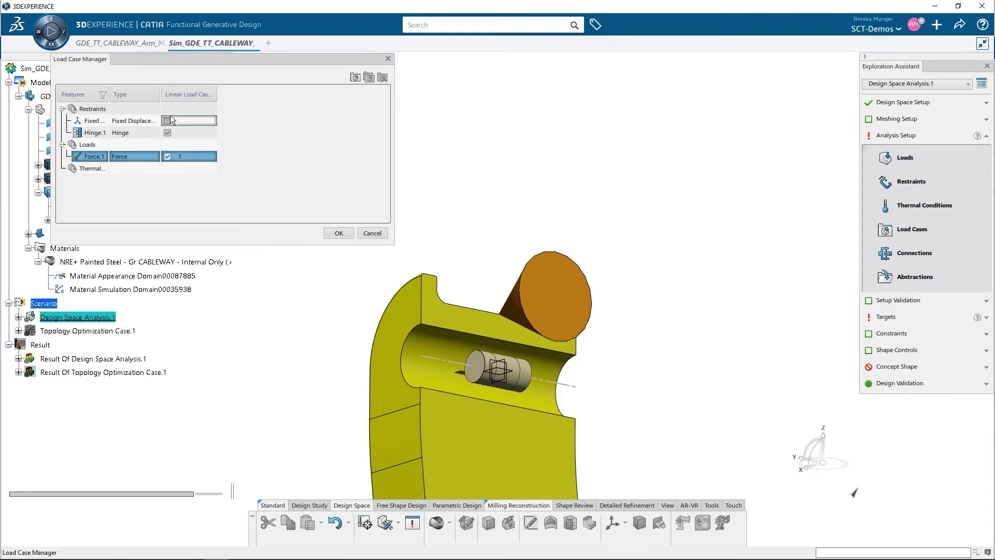
click(168, 120)
click(345, 234)
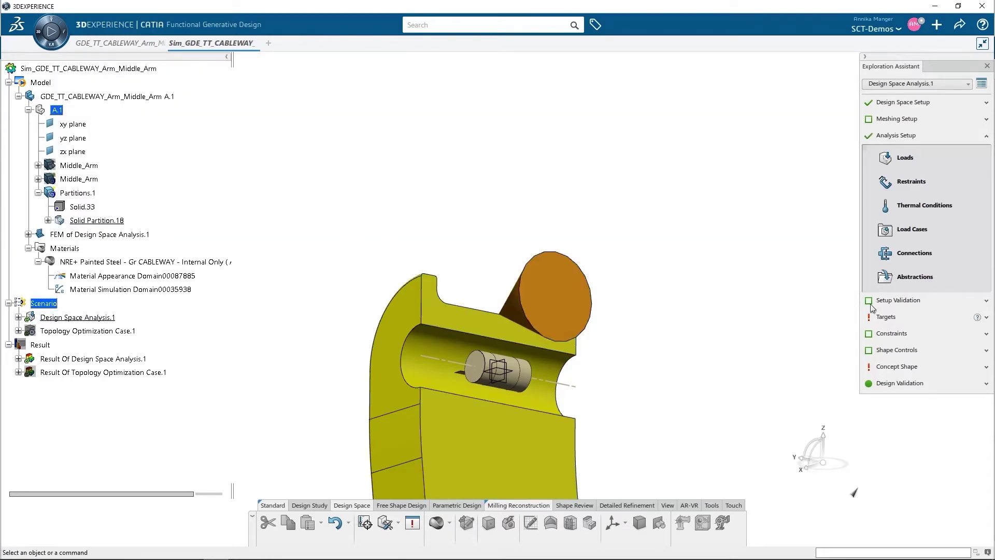
Validate the setup and set a Maximize Stiffness target at 68% mass
mouse_move(593, 253)
middle_down()
mouse_move(551, 328)
mouse_move(631, 271)
middle_up()
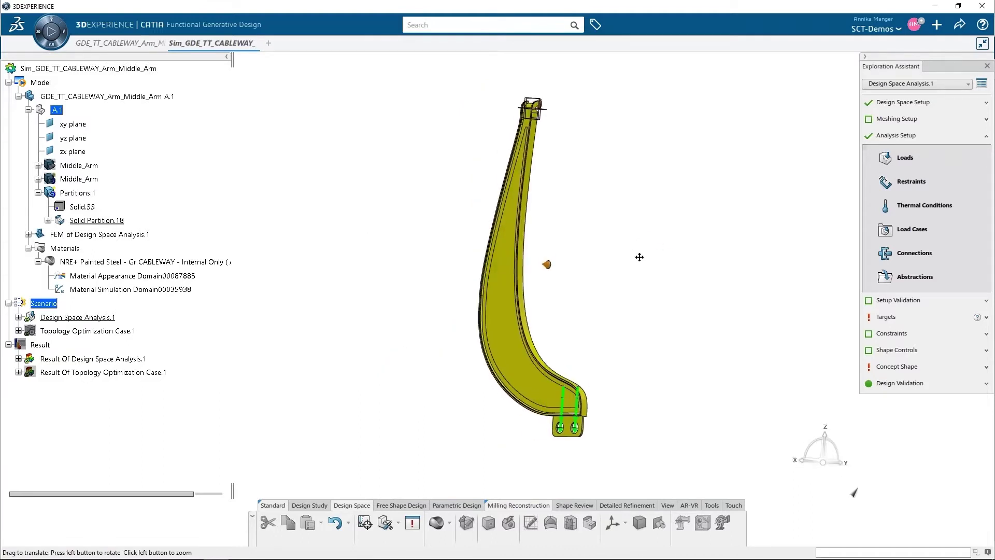
middle_drag(631, 271, 667, 269)
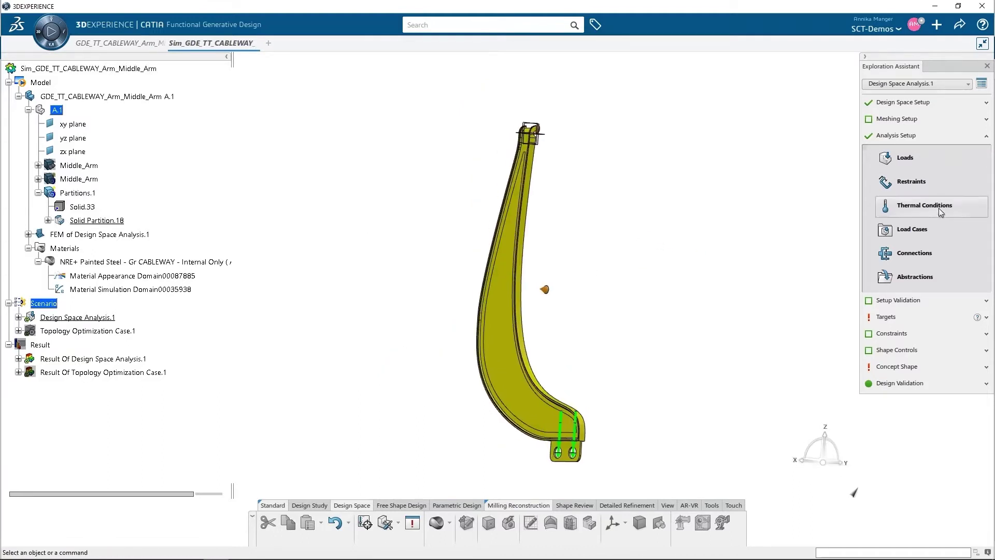
click(921, 303)
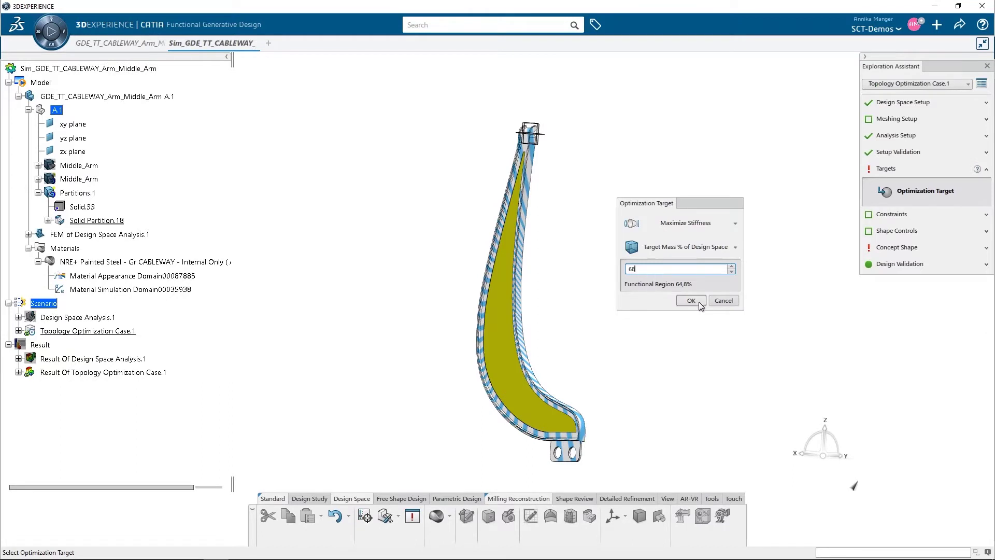
click(698, 302)
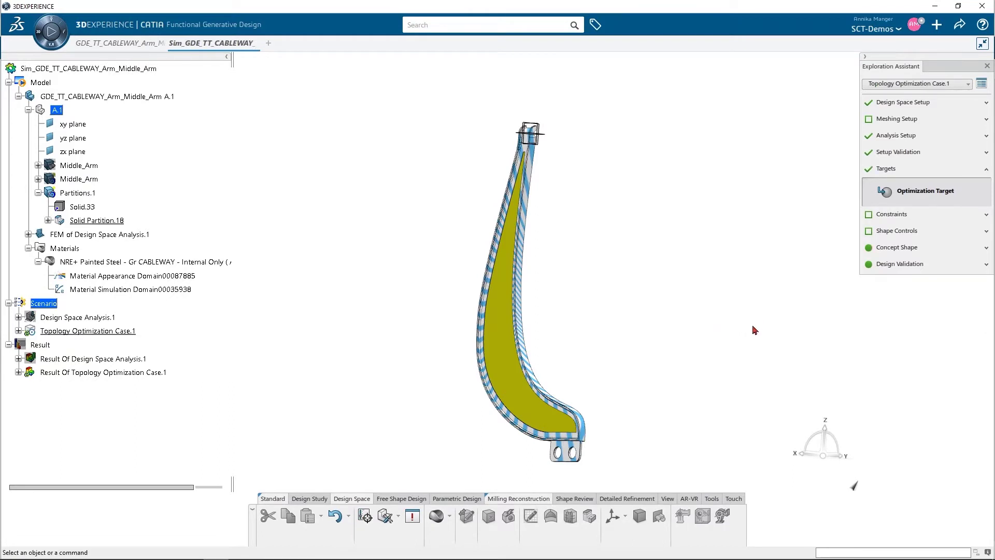
Review the optimization constraints and shape control options, then show the completed Compute Shape
click(891, 214)
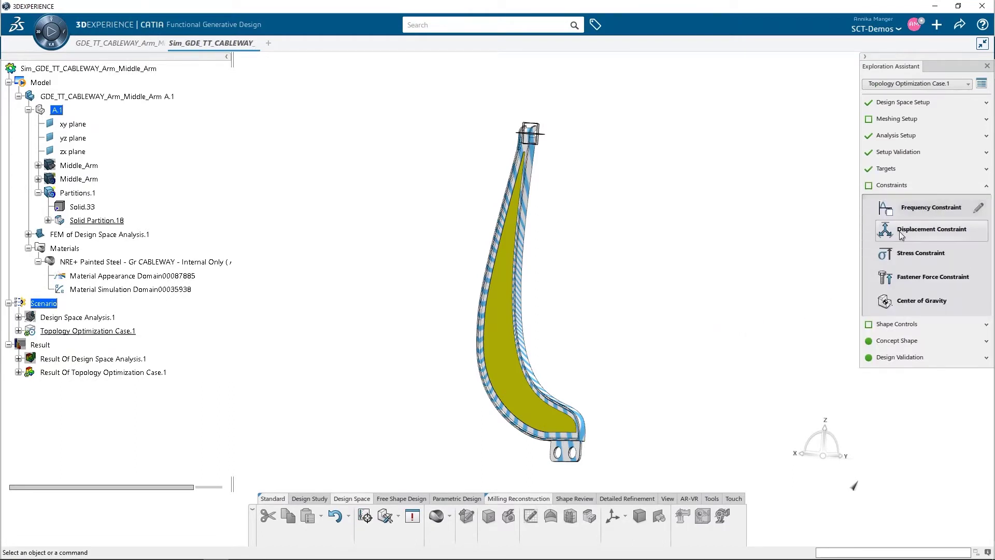
click(917, 326)
click(914, 269)
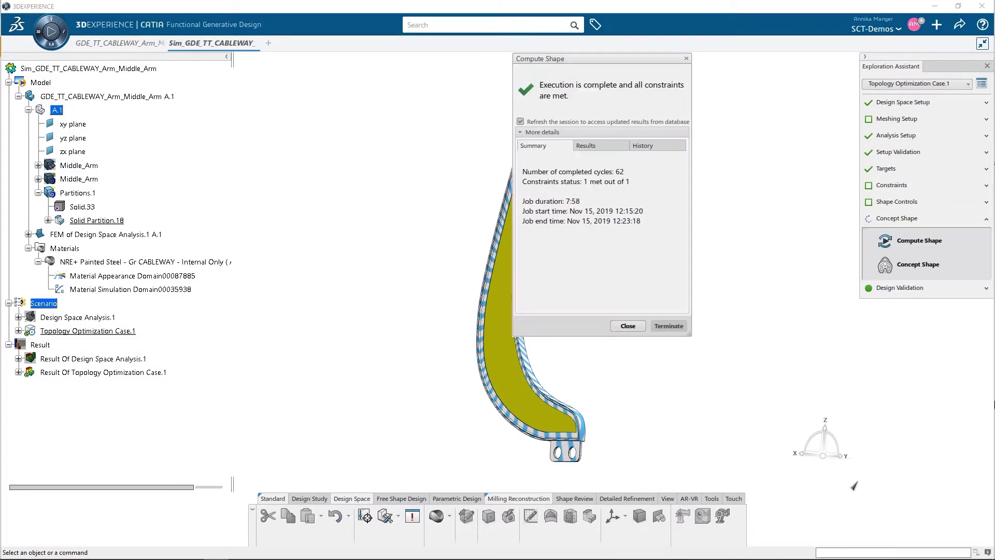
Review the result values and the Stiffness Measure and Mass Constraint history charts
click(586, 146)
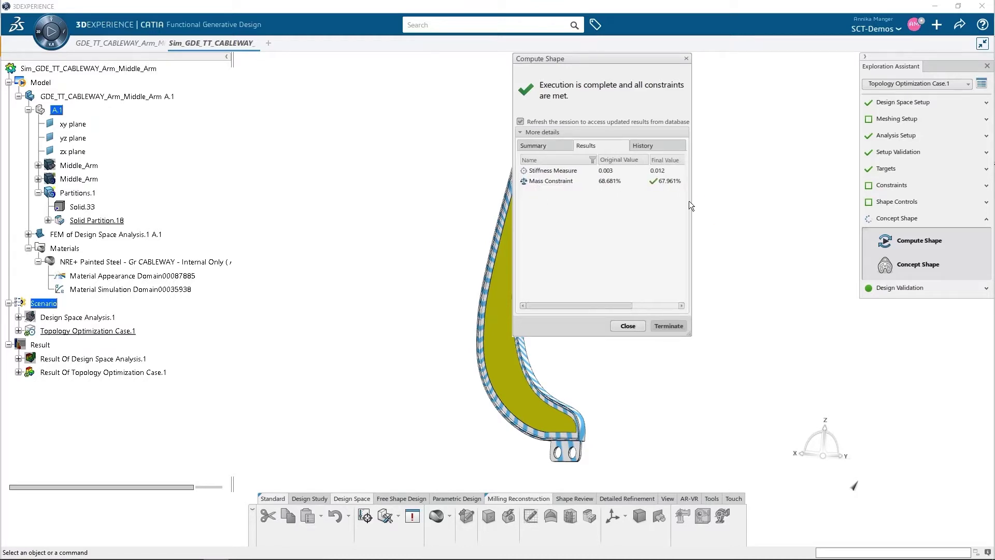
drag(693, 204, 787, 218)
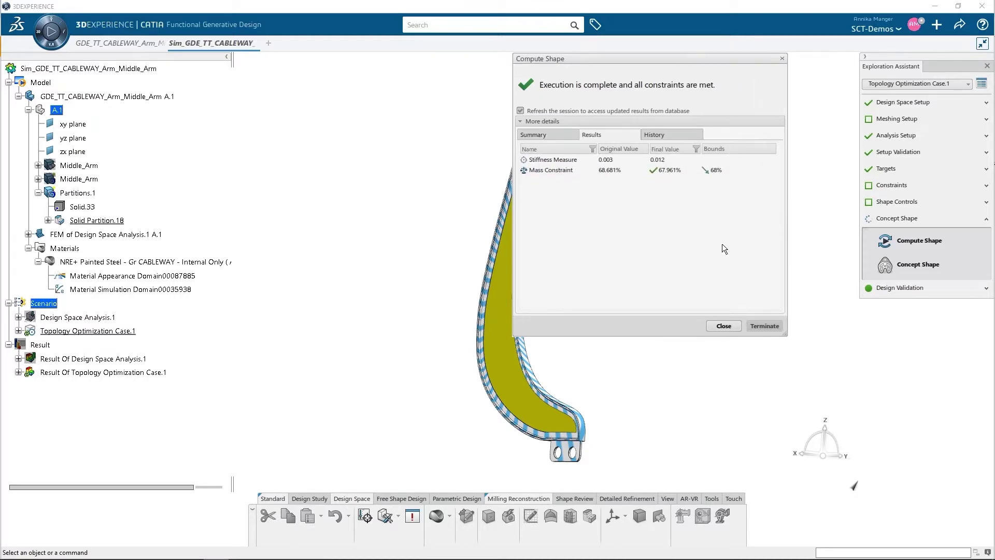
click(667, 136)
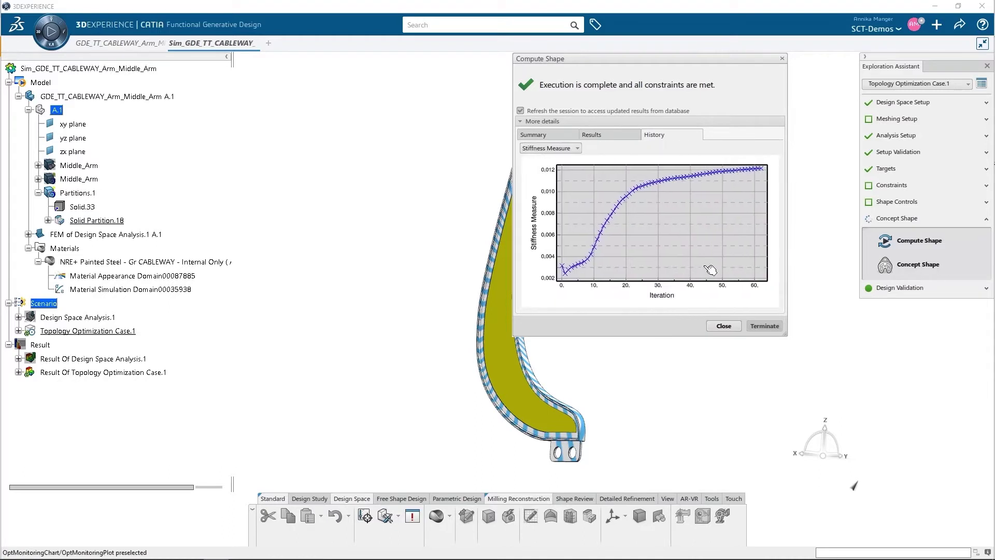
click(550, 148)
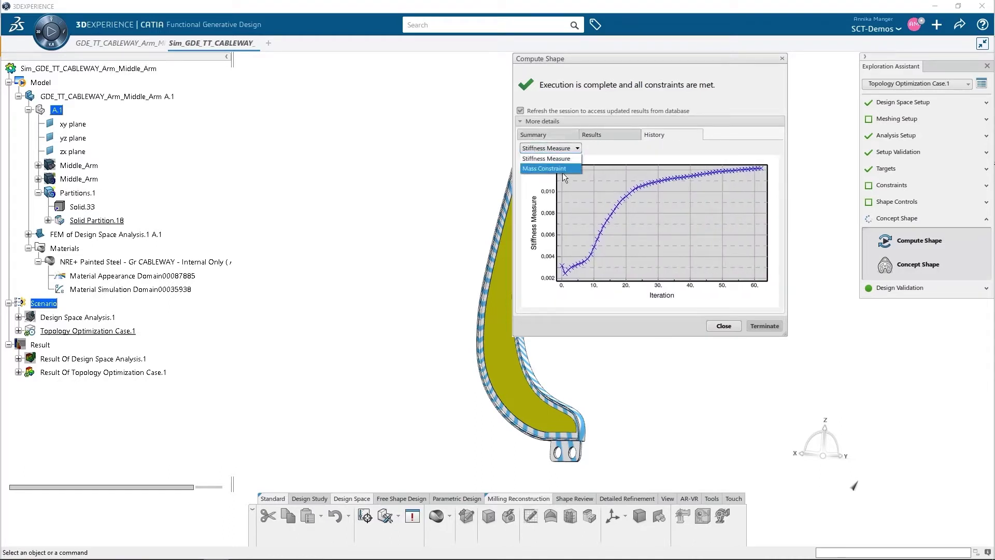
click(560, 167)
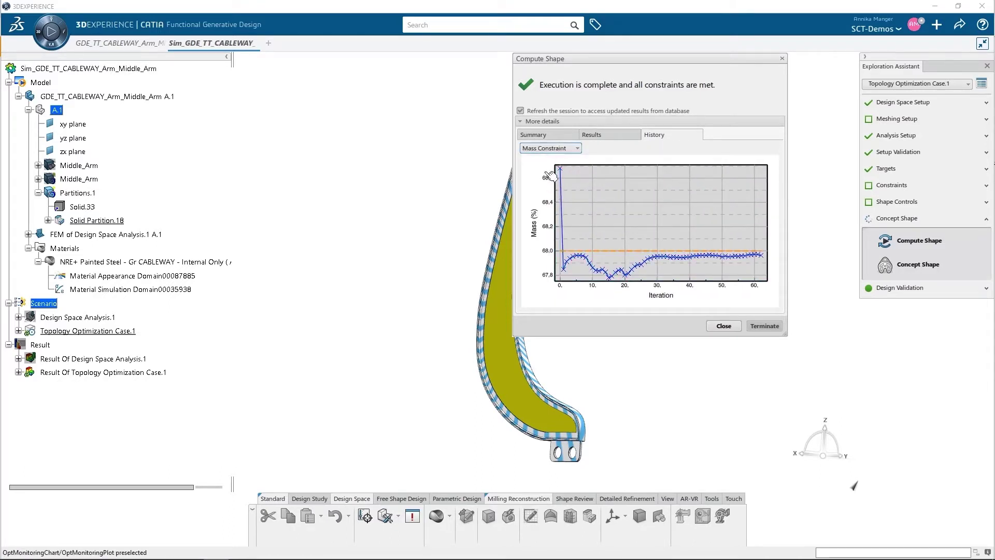
click(550, 148)
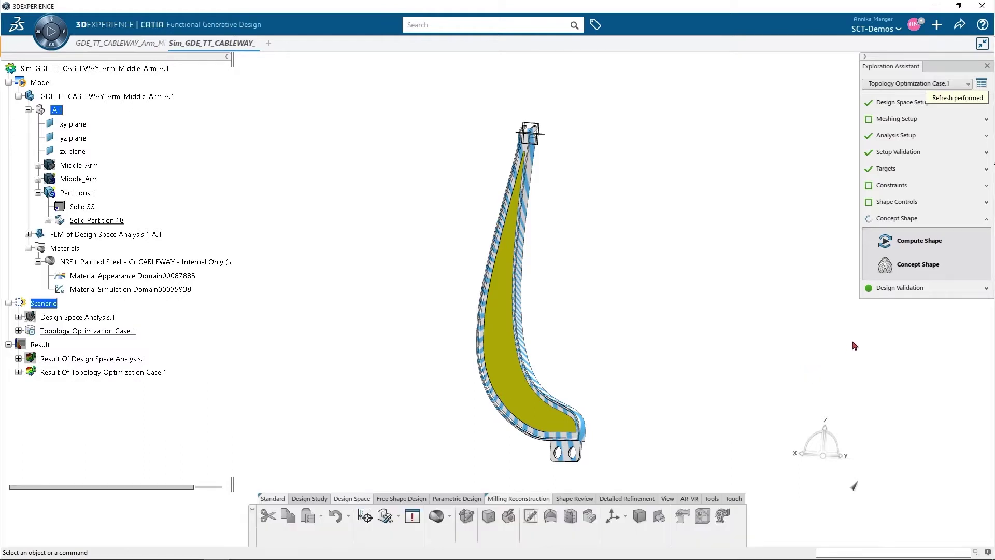
click(905, 268)
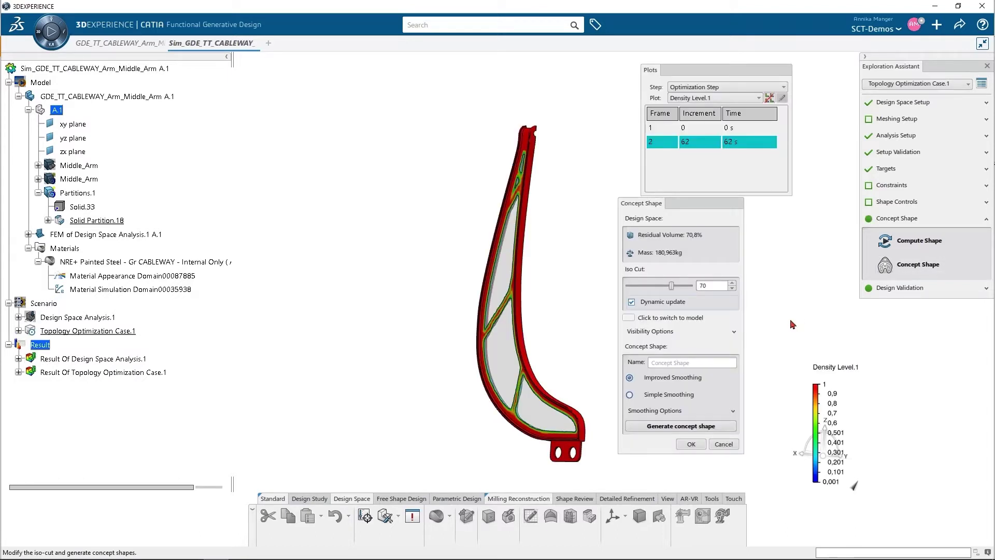
Generate Concept Shape.1 at iso cut 71 with Simple Smoothing
middle_drag(551, 327, 617, 281)
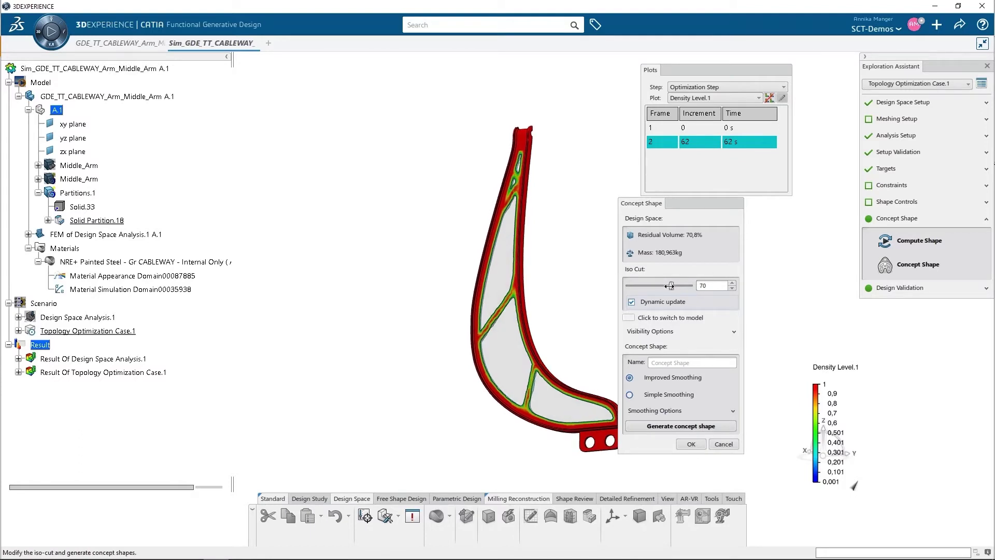
mouse_move(671, 285)
mouse_down()
mouse_move(691, 286)
mouse_move(679, 286)
mouse_up()
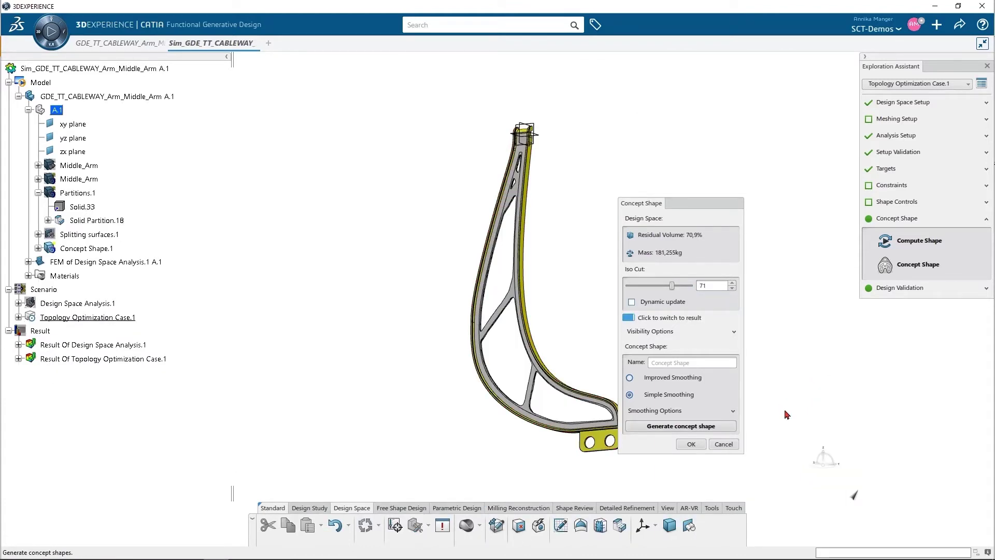
click(692, 447)
mouse_move(573, 154)
middle_down()
mouse_move(574, 271)
mouse_move(730, 155)
mouse_move(609, 226)
mouse_move(695, 301)
middle_up()
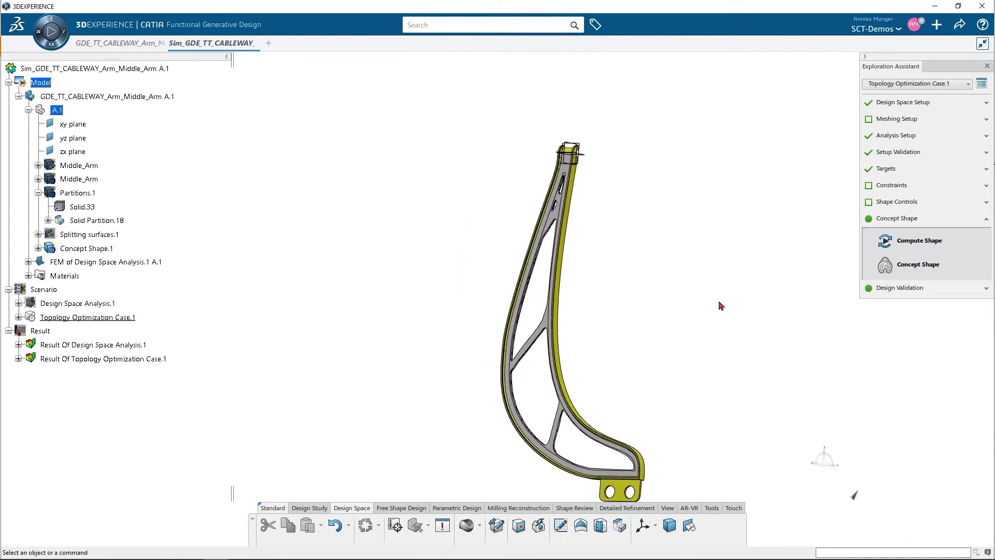
click(535, 508)
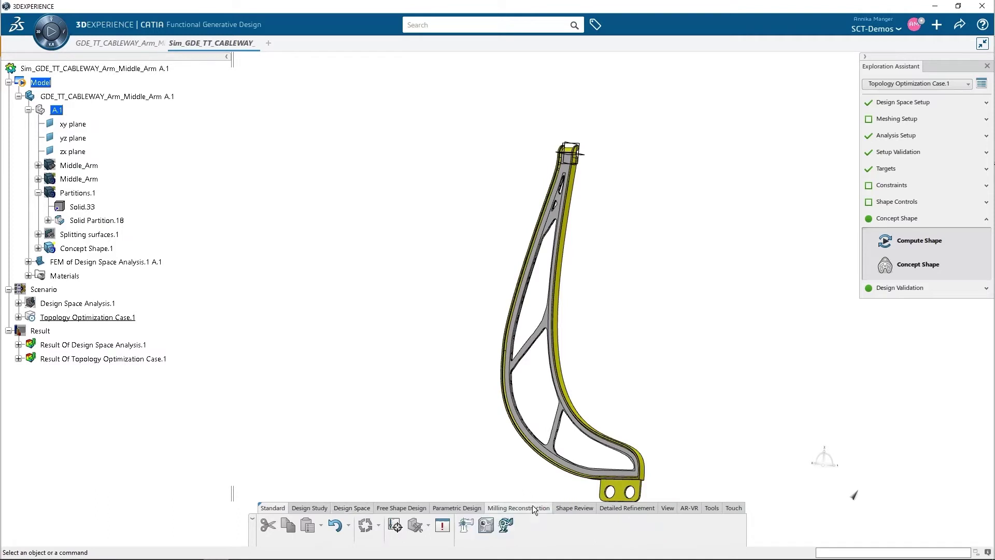
Drop milling Direction.2, keeping Direction.9, to create Extrusion_Directions_Partitions.1.1
click(38, 248)
click(83, 248)
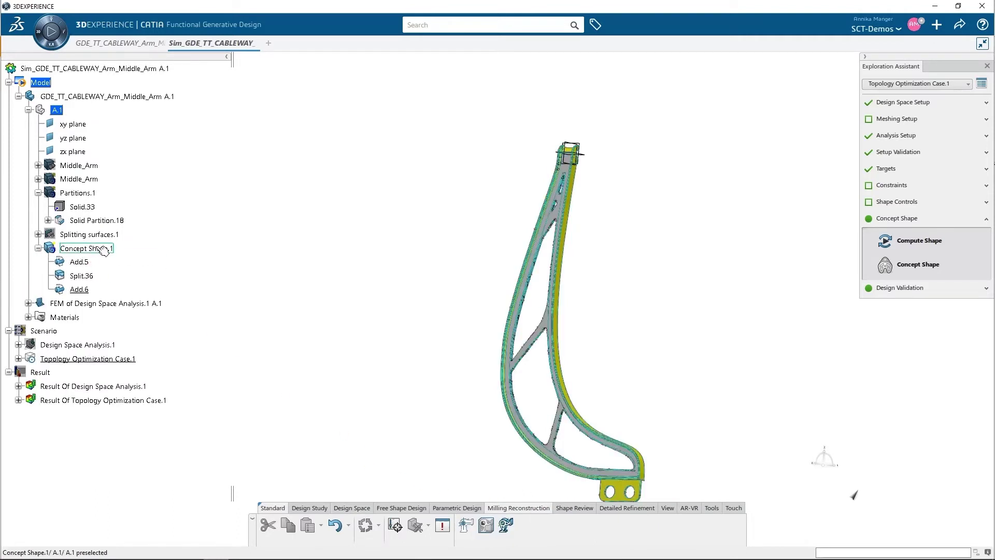
click(270, 299)
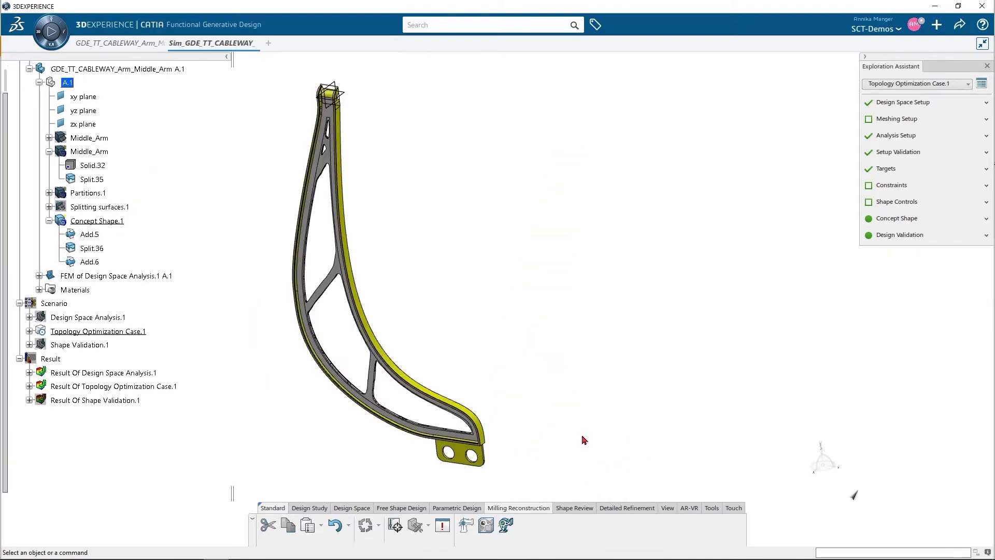
click(461, 522)
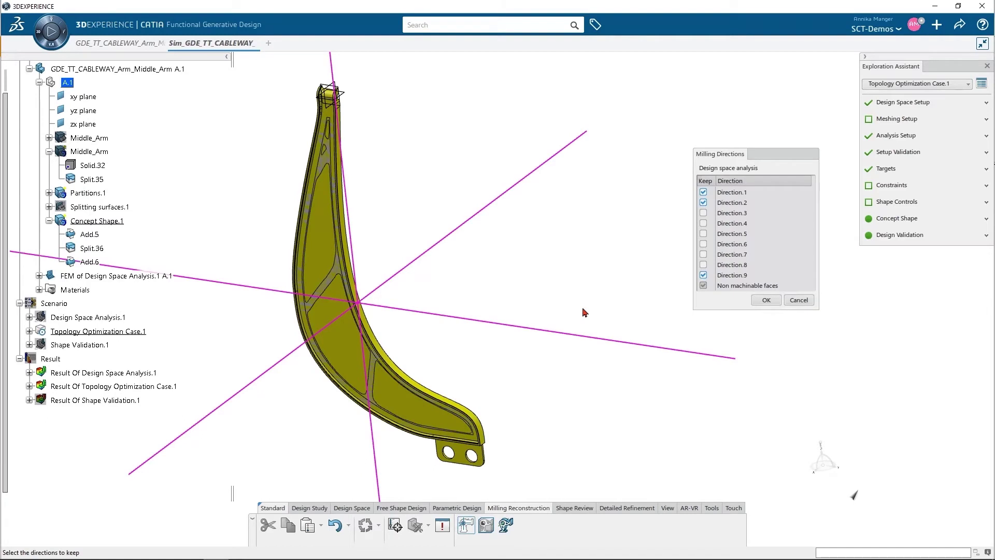
click(703, 202)
click(766, 300)
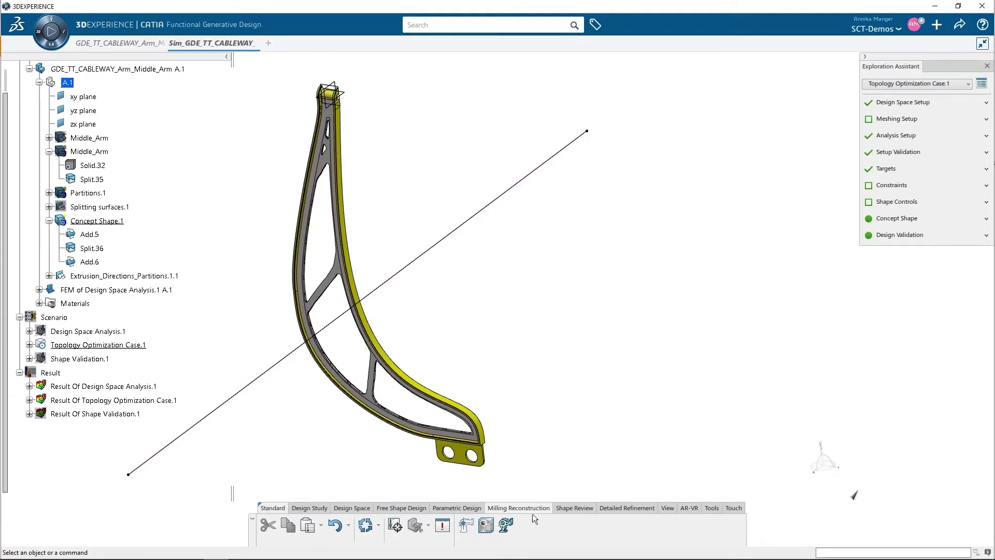
click(485, 528)
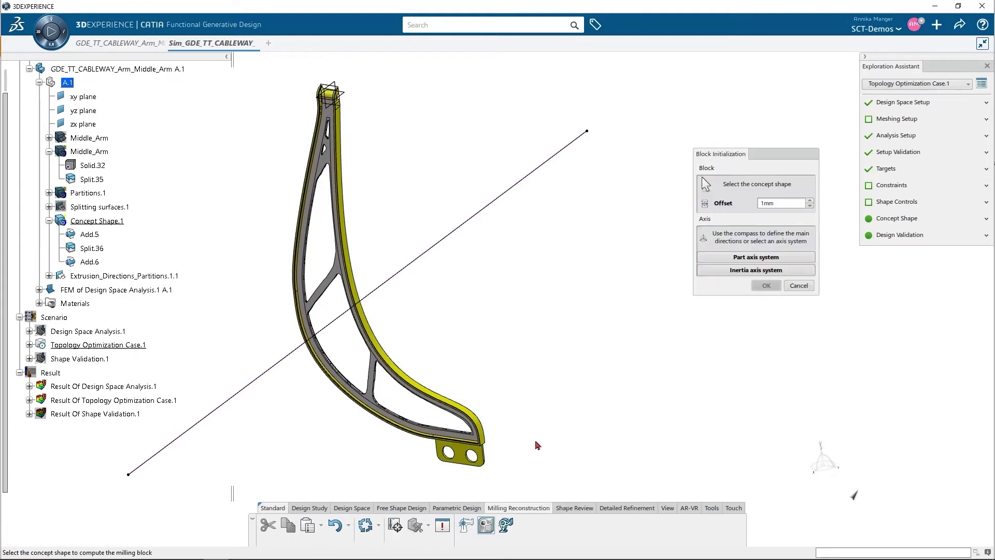
Create the milling block and reconstruct Concept Shape.1 along the extrusion line with a 20mm tool
click(474, 458)
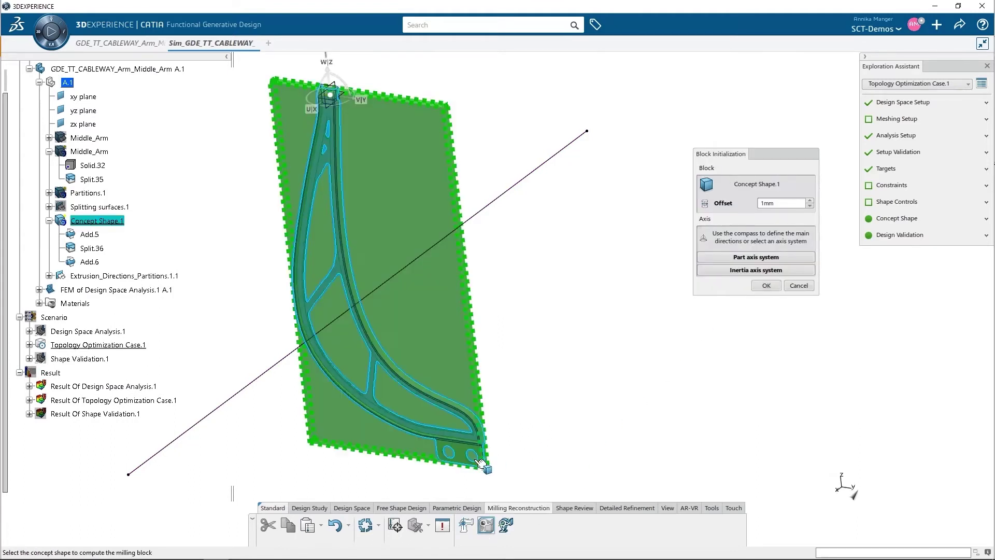
click(760, 288)
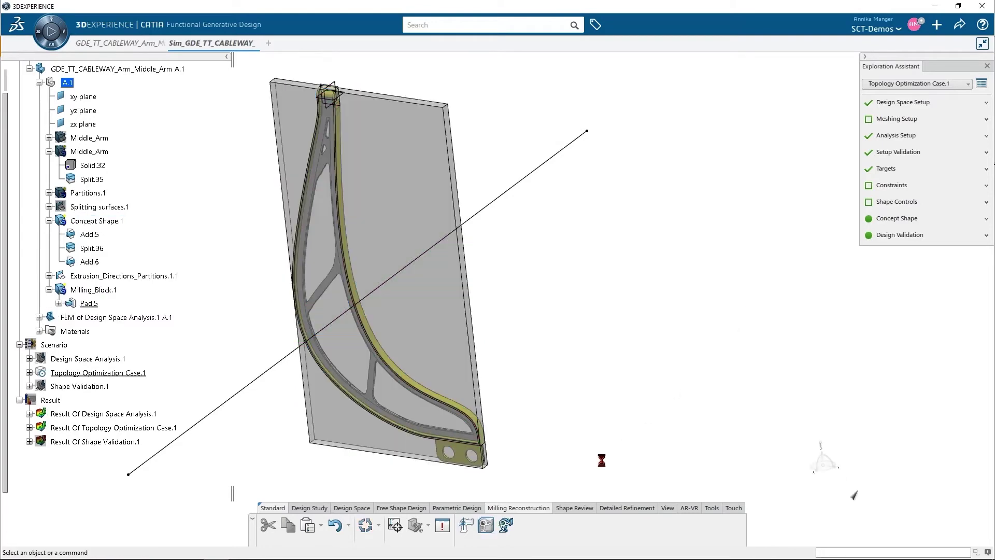
click(509, 526)
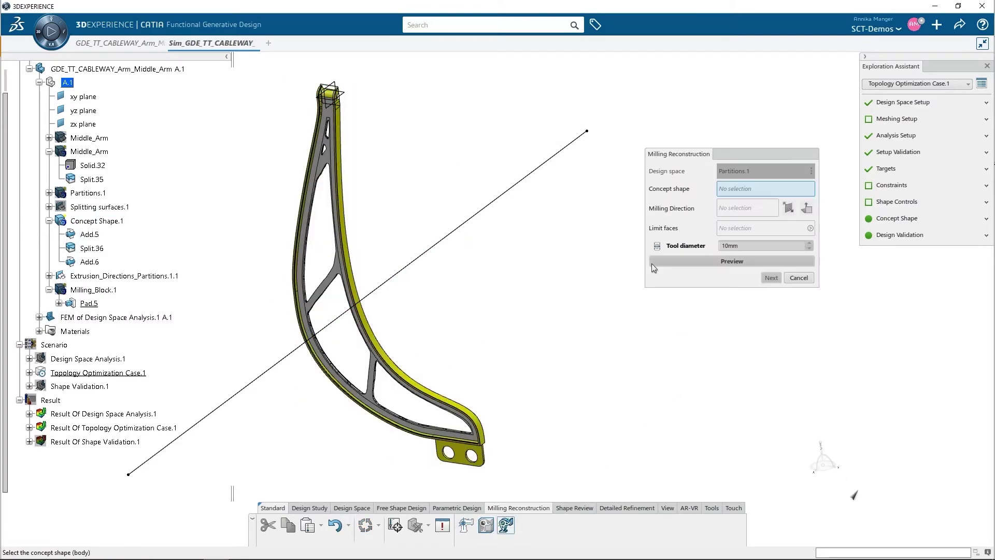
click(346, 258)
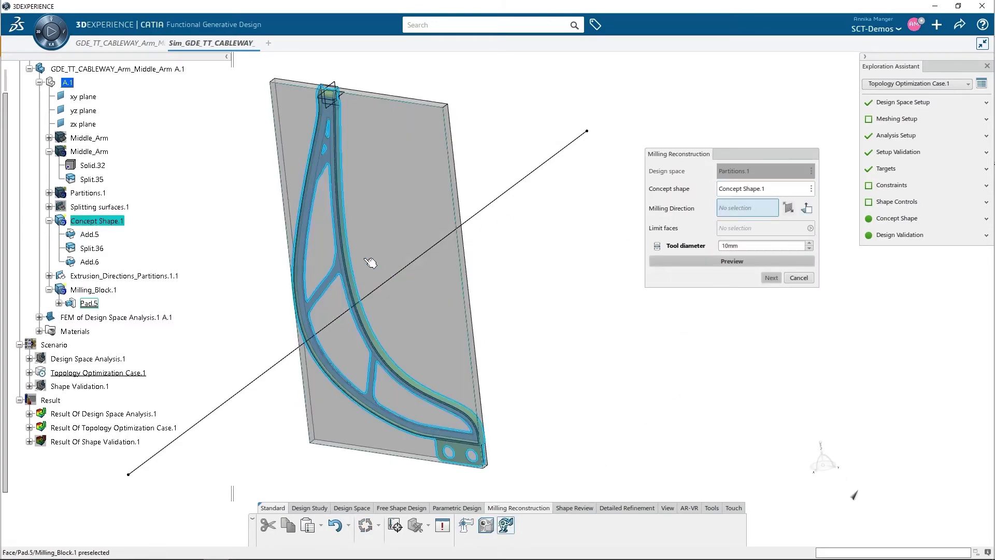
click(510, 191)
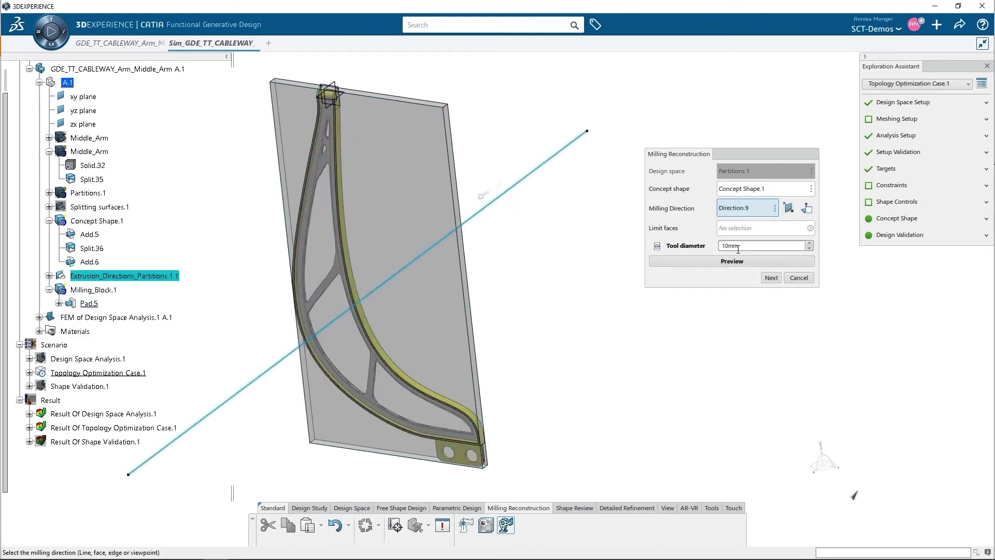
text(20)
key(Return)
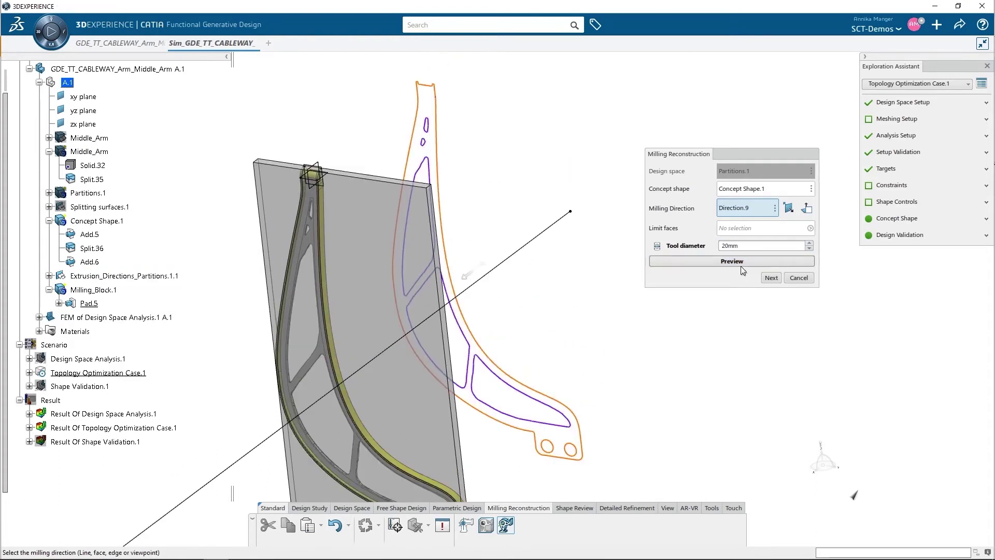
Exclude profiles Outer.1, Inner.6 and Inner.7, producing the milled body Middle_Arm_neu
click(771, 278)
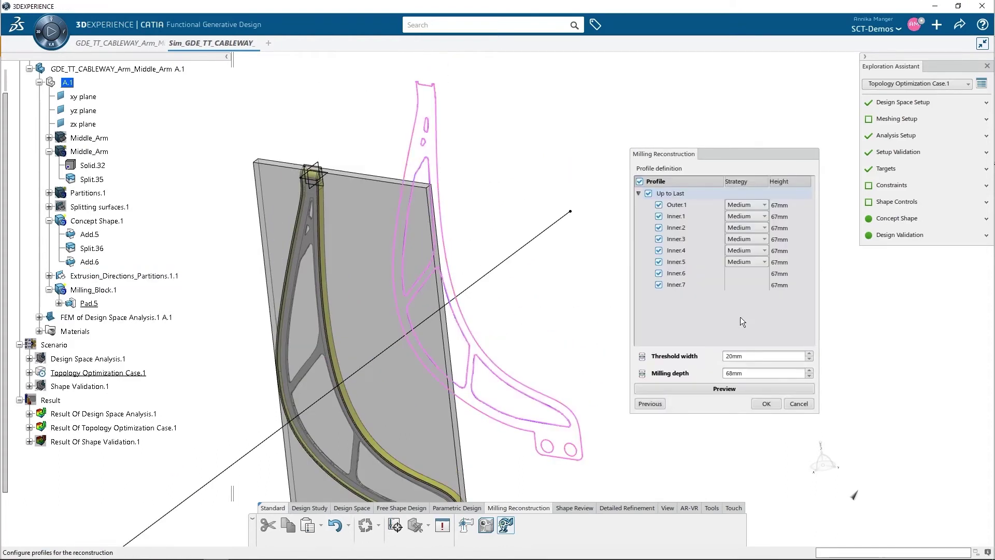
click(657, 284)
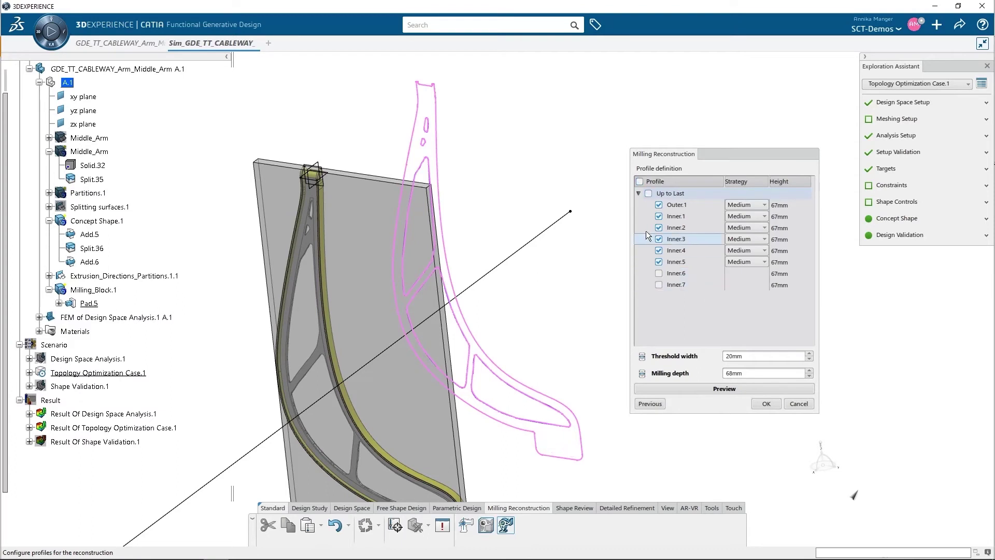
click(659, 205)
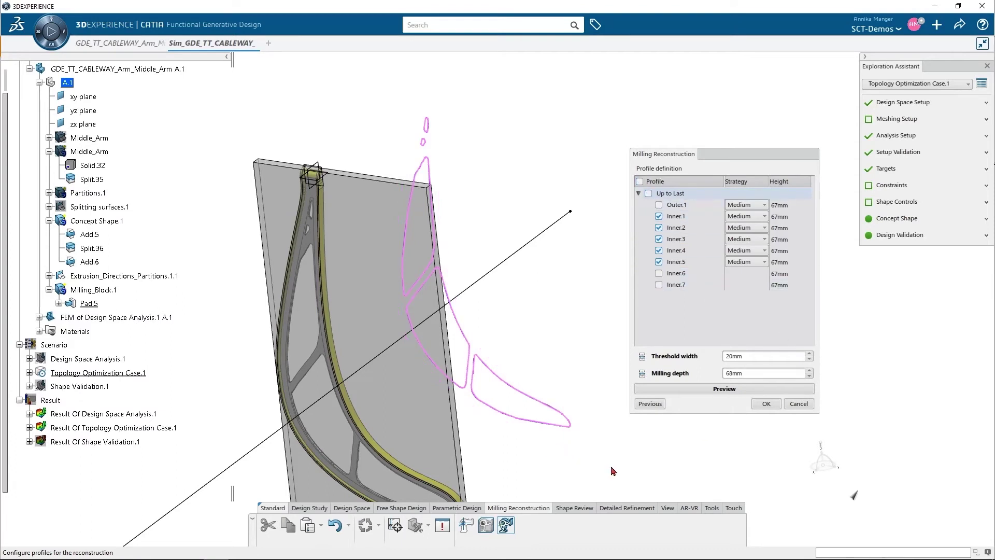
middle_drag(577, 480, 580, 387)
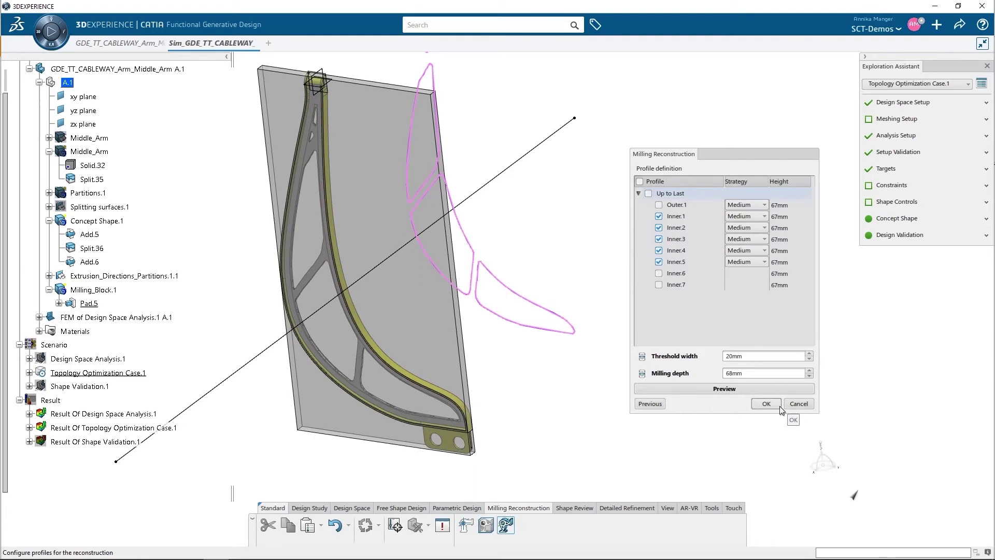
click(775, 403)
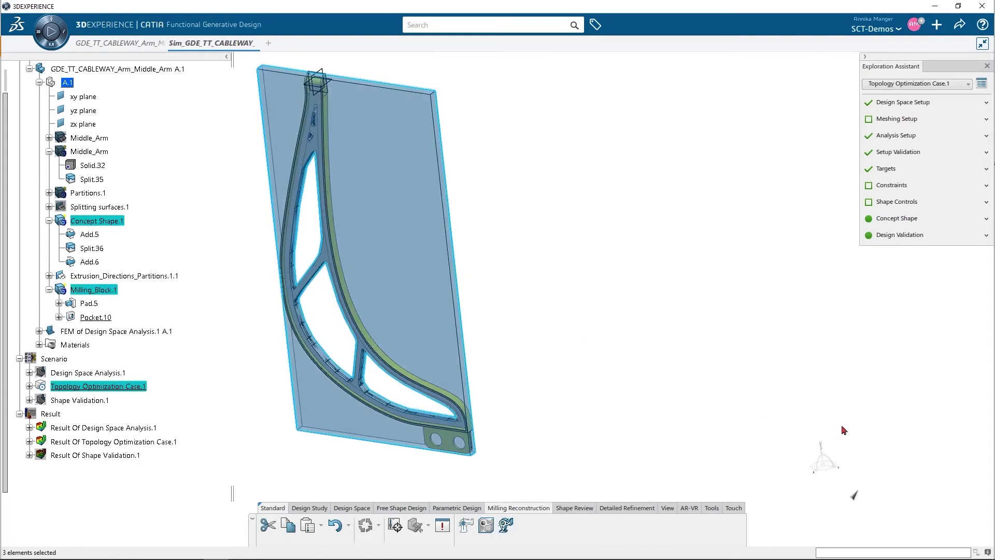
mouse_move(477, 211)
middle_down()
mouse_move(321, 247)
mouse_move(597, 153)
mouse_move(580, 149)
mouse_move(642, 151)
mouse_move(613, 169)
mouse_move(436, 207)
mouse_move(495, 236)
mouse_move(637, 236)
middle_up()
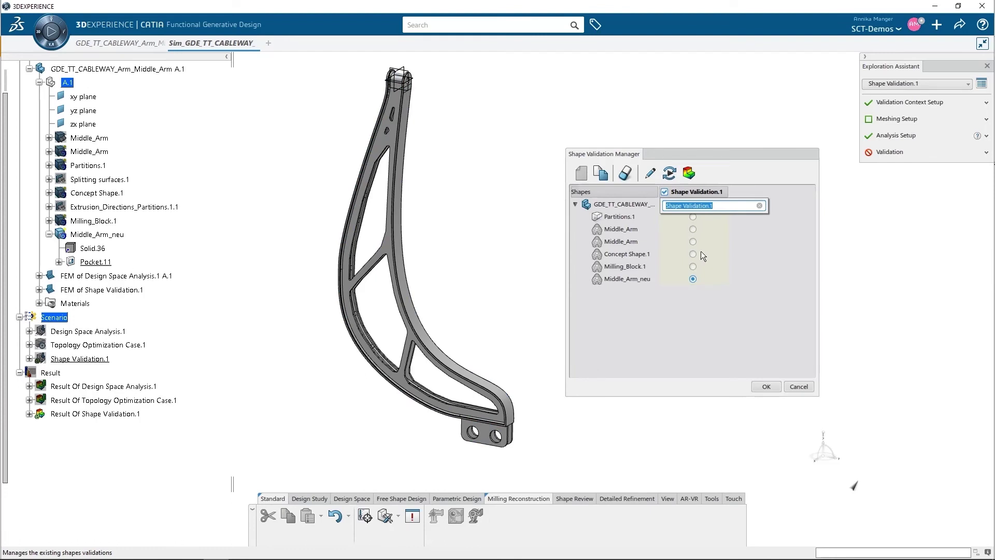
Assign Middle_Arm_neu to Shape Validation.1 and accept its loads Force.1 and Force.2
click(767, 388)
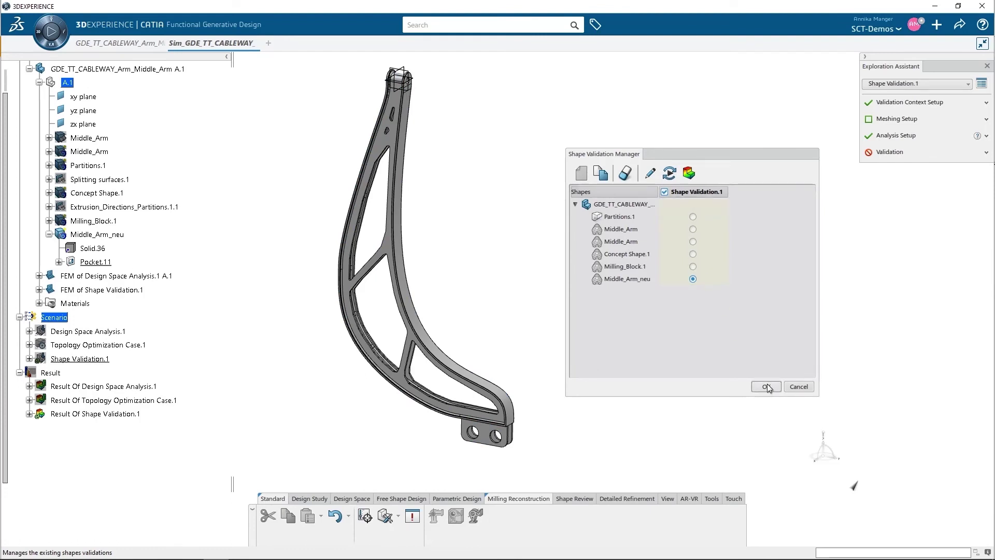
click(766, 387)
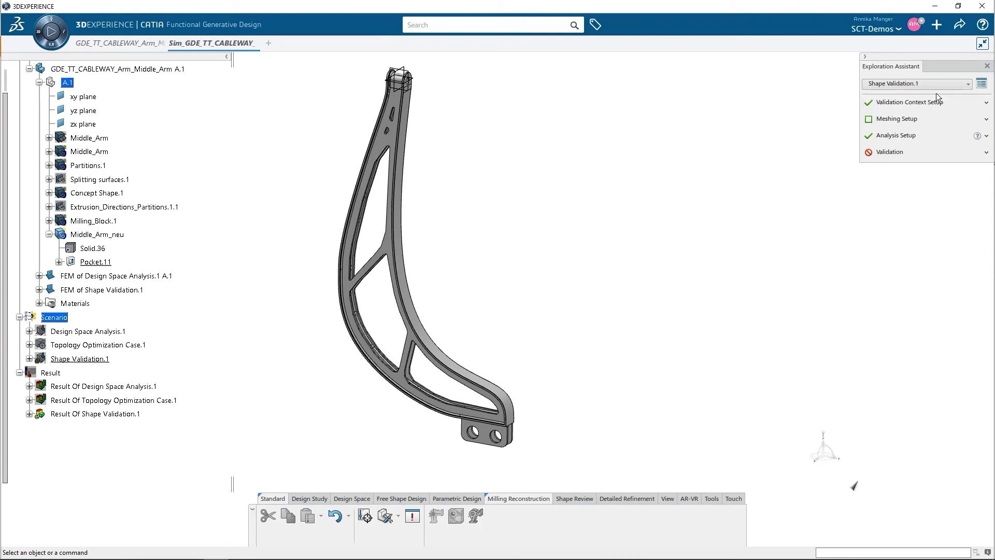
click(927, 120)
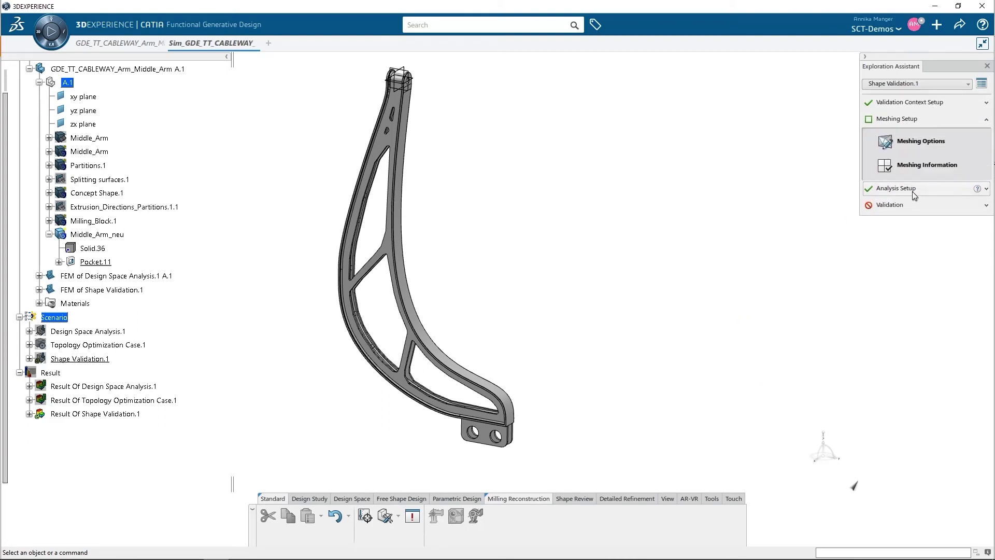
click(912, 191)
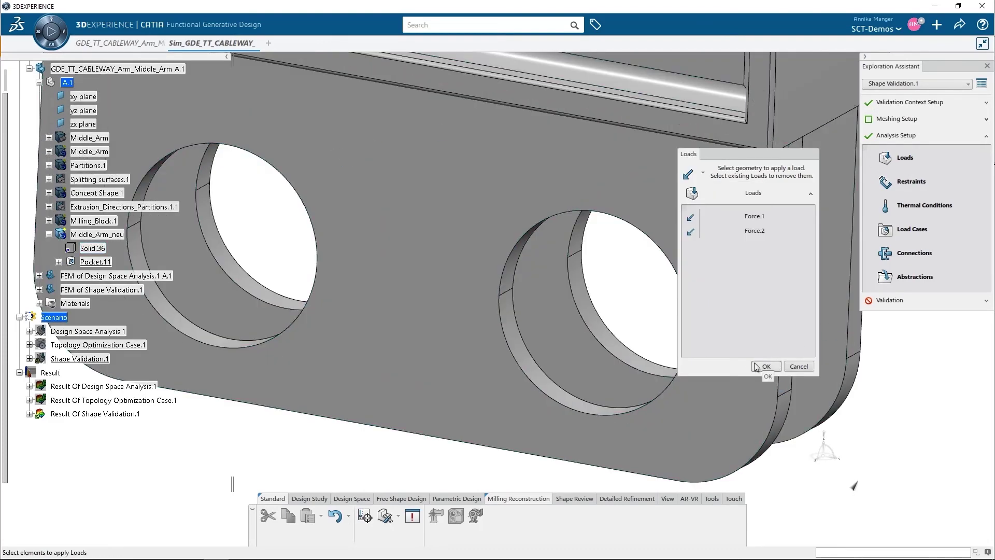
click(765, 367)
middle_drag(586, 279, 586, 360)
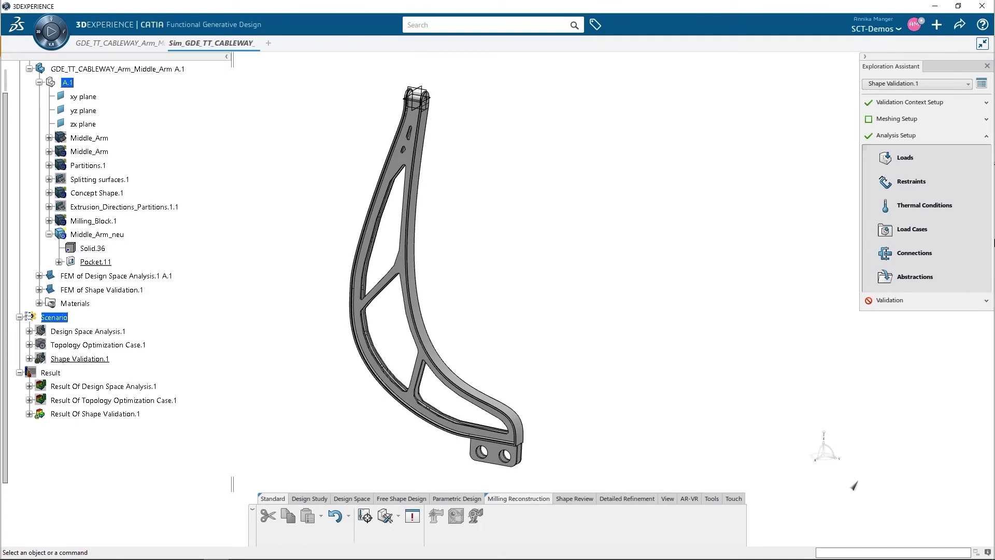
click(987, 299)
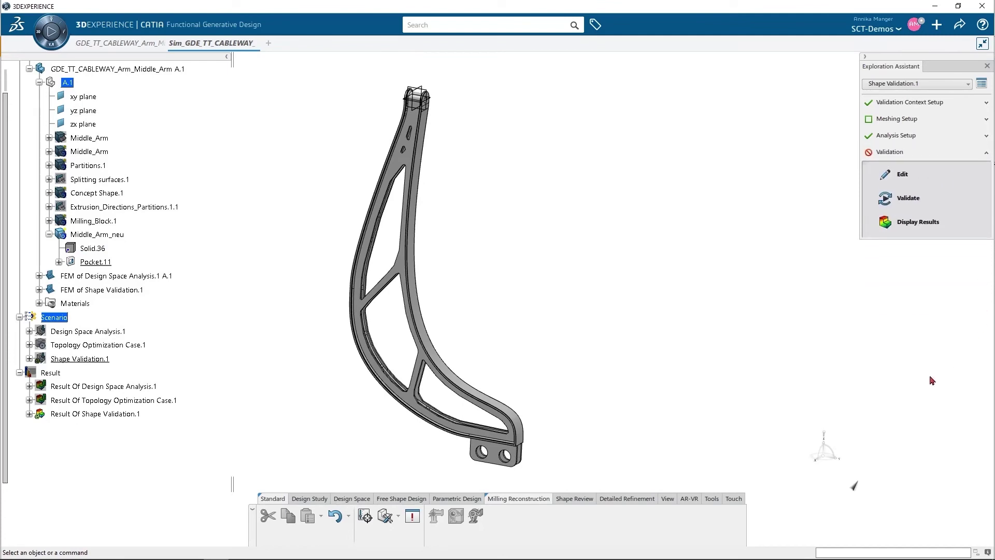
Run Shape Validation.1 and inspect the Von Mises stress plot peaking at 172 MPa
click(928, 198)
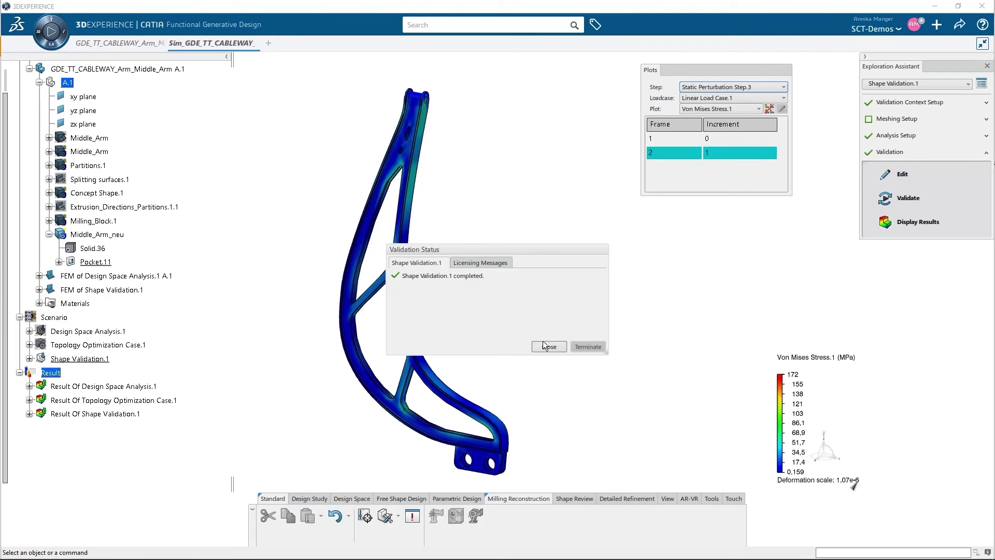
click(556, 352)
mouse_move(472, 220)
middle_down()
mouse_move(165, 169)
mouse_move(491, 236)
middle_up()
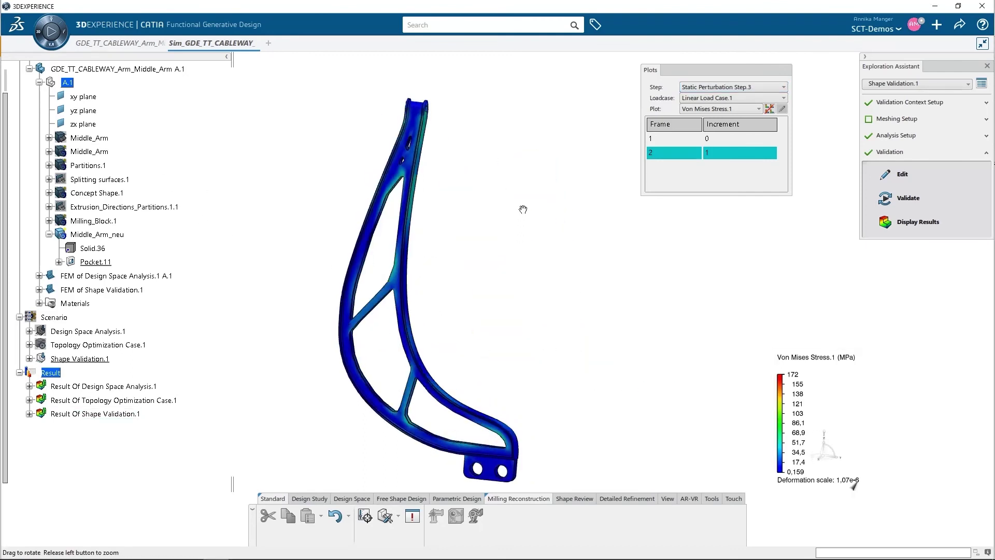
mouse_move(491, 235)
middle_down()
mouse_move(553, 215)
mouse_move(490, 282)
mouse_move(553, 282)
middle_up()
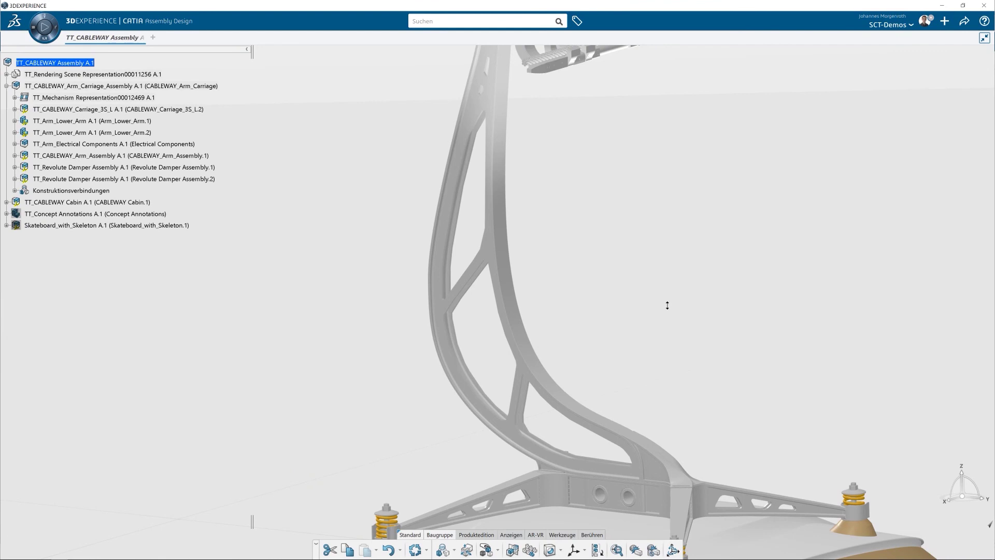
middle_drag(667, 305, 666, 351)
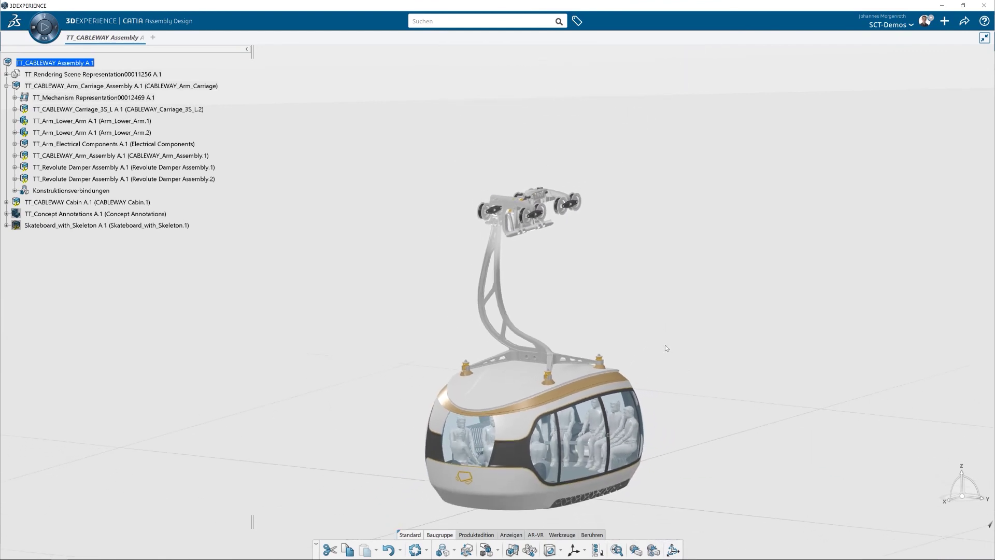